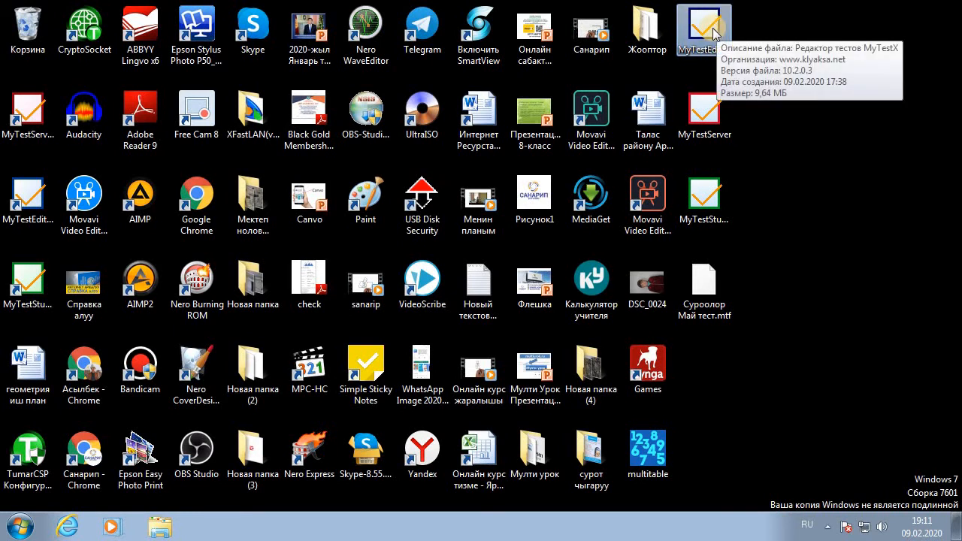
Launch the MyTestX editor full screen and look over the Файл menu
double_click(713, 28)
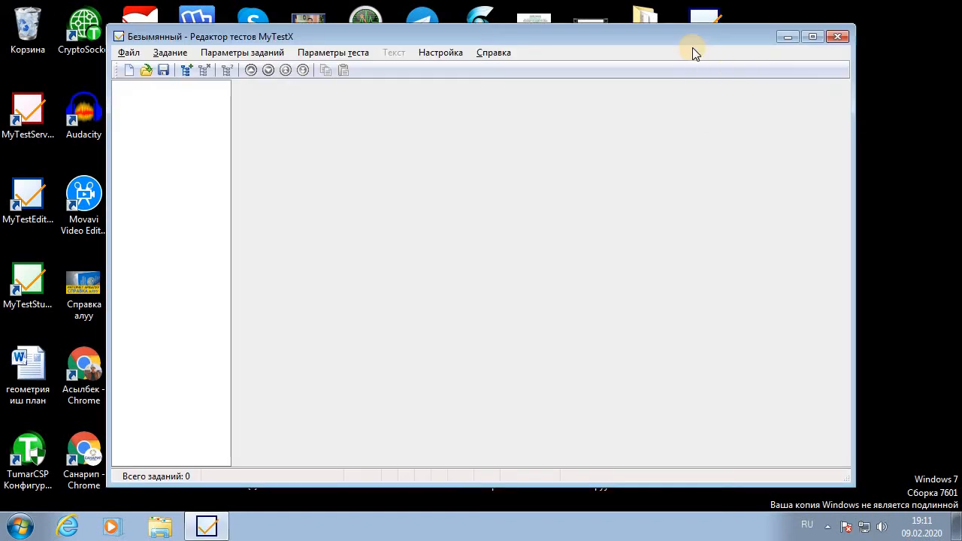
left_click(812, 37)
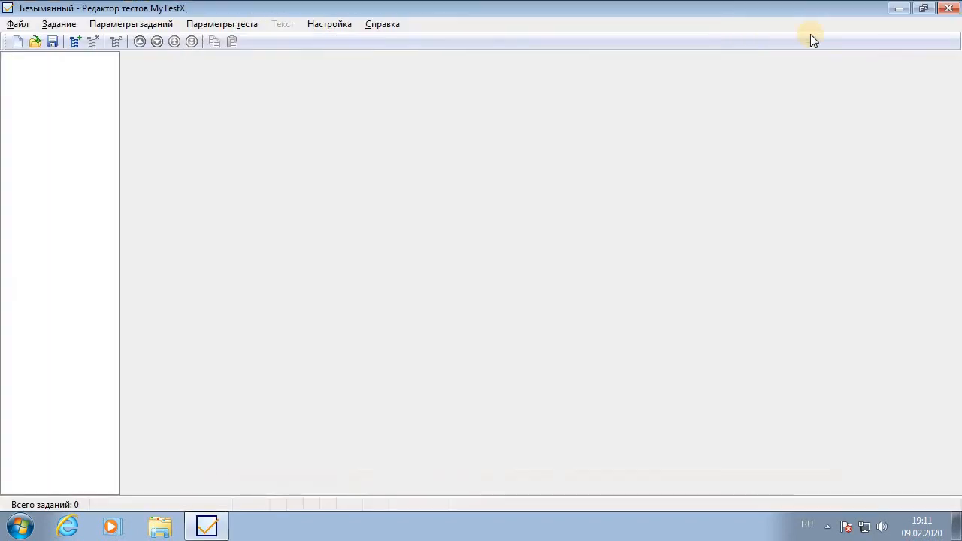
left_click(21, 27)
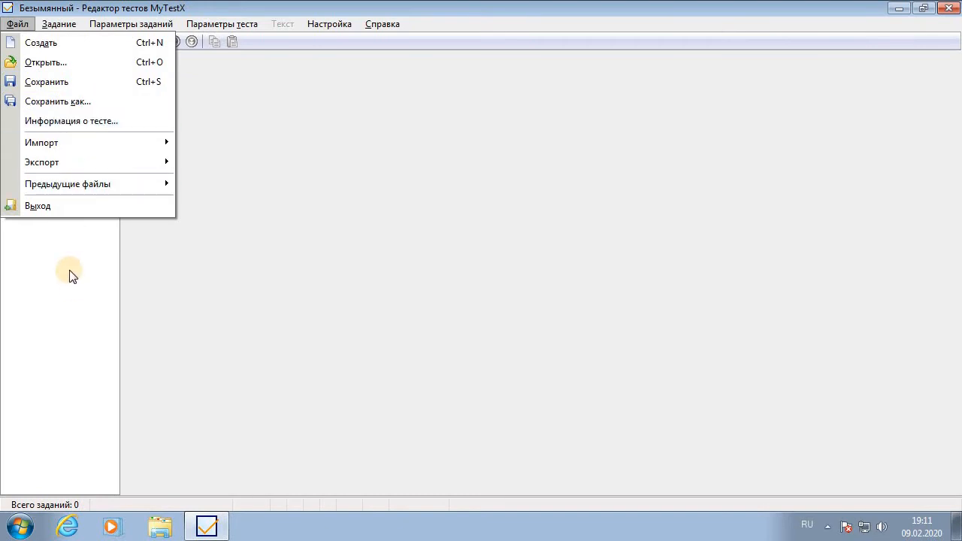
mouse_move(74, 25)
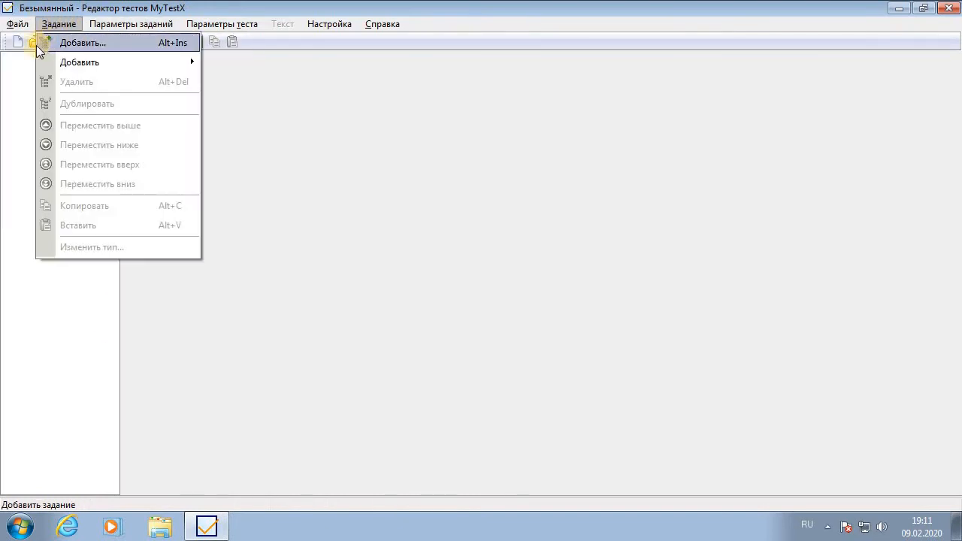
mouse_move(71, 65)
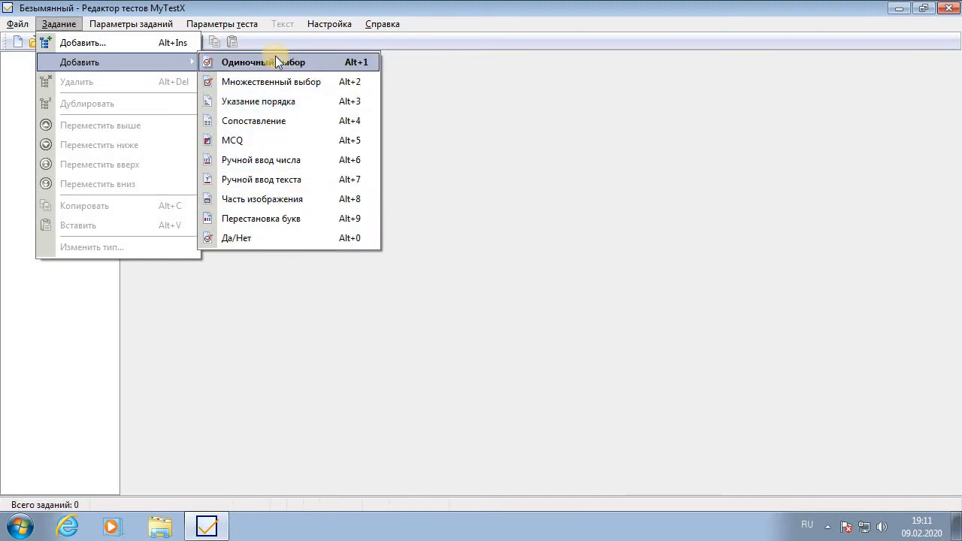
Browse the Задание, Параметры and Справка menus
mouse_move(120, 25)
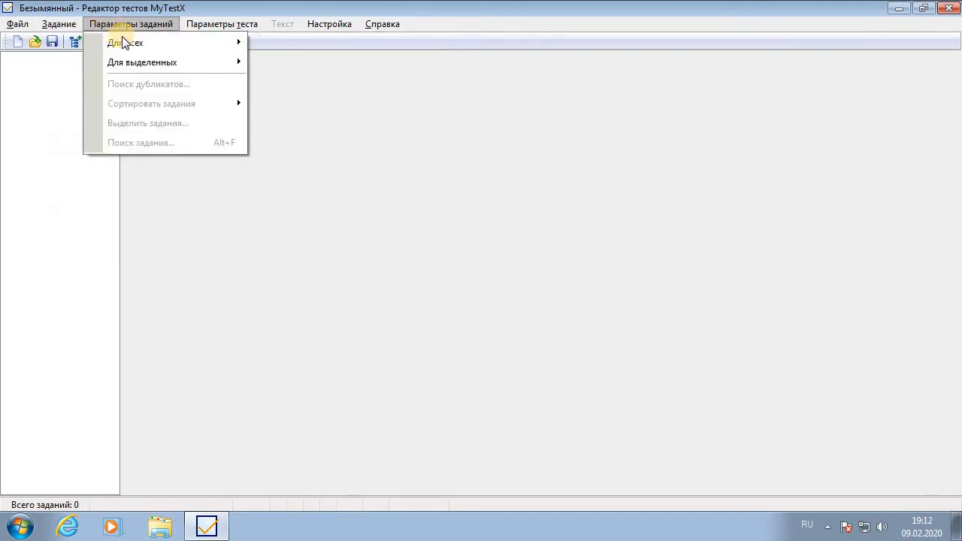
mouse_move(132, 62)
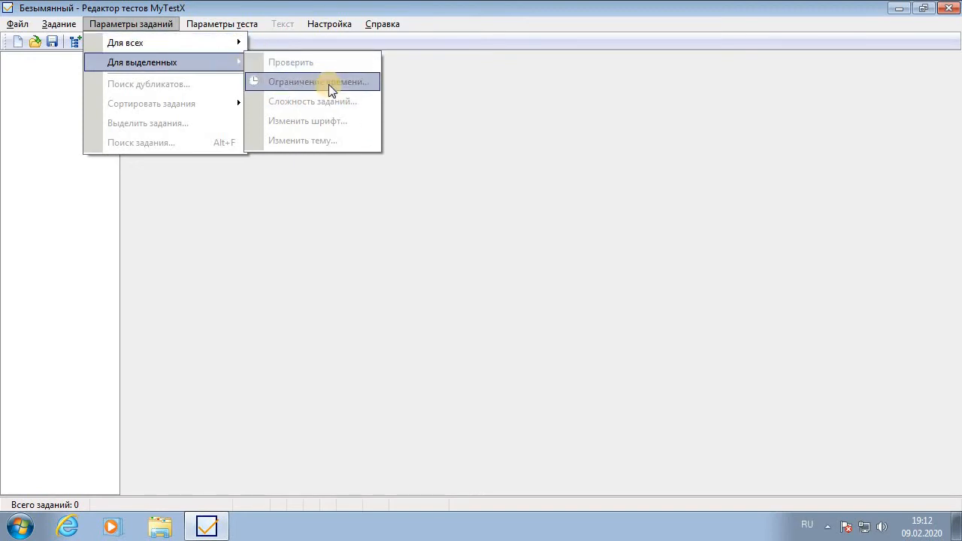
mouse_move(208, 28)
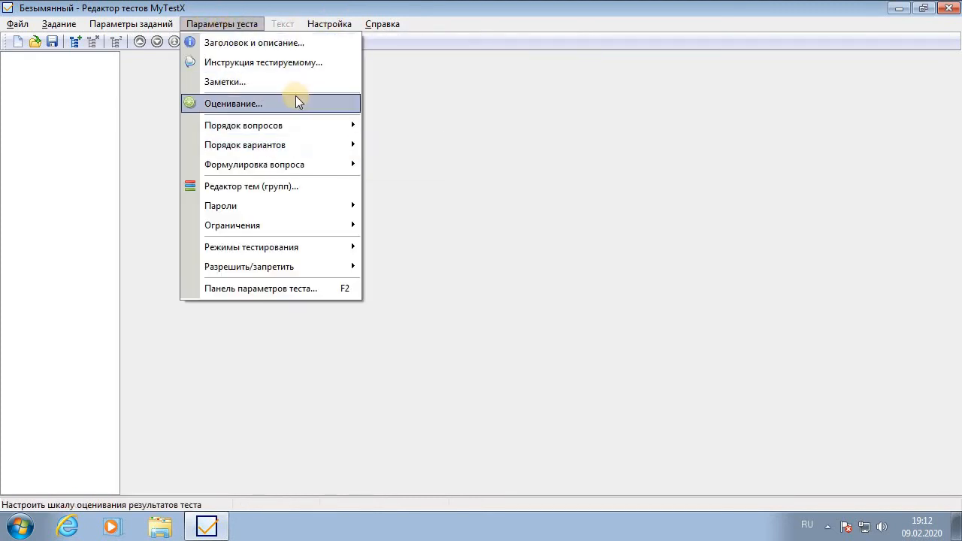
mouse_move(339, 24)
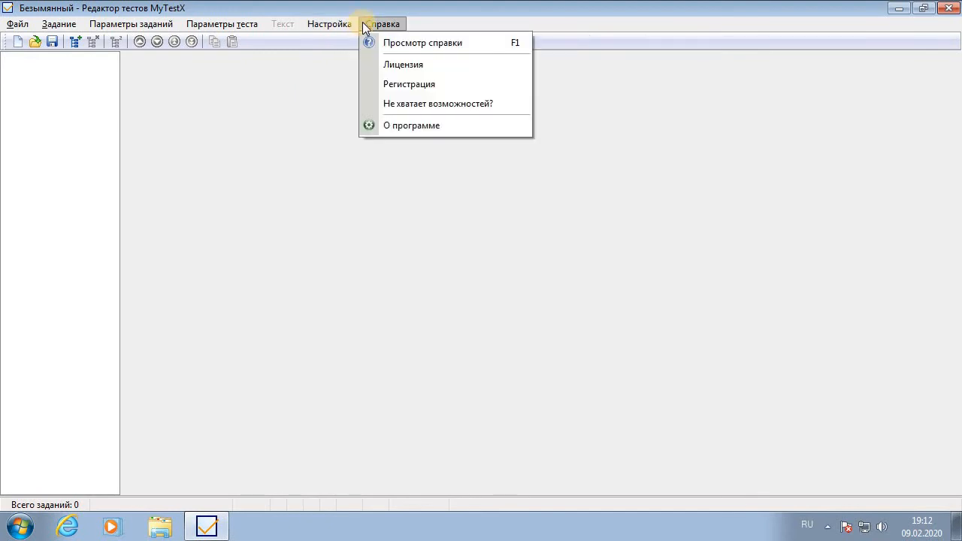
left_click(473, 14)
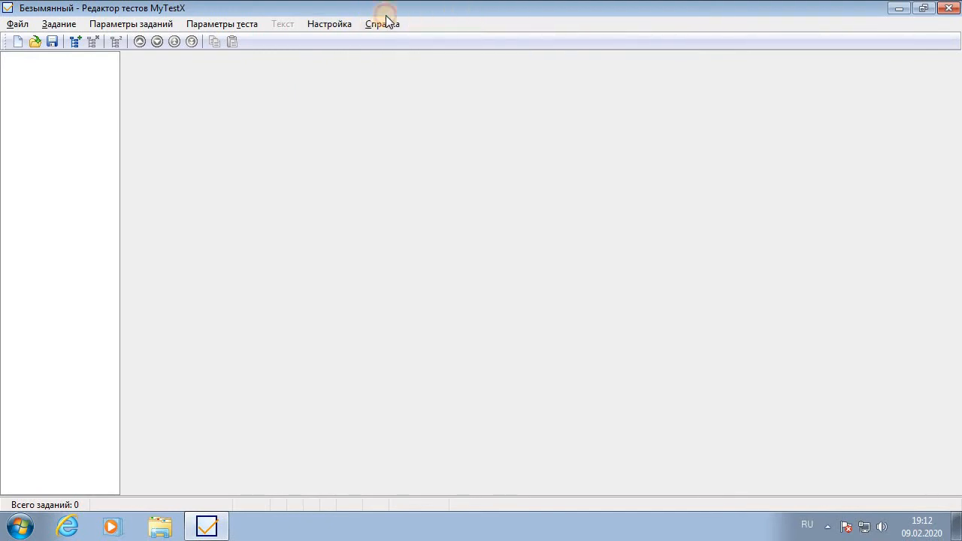
left_click(385, 21)
left_click(476, 17)
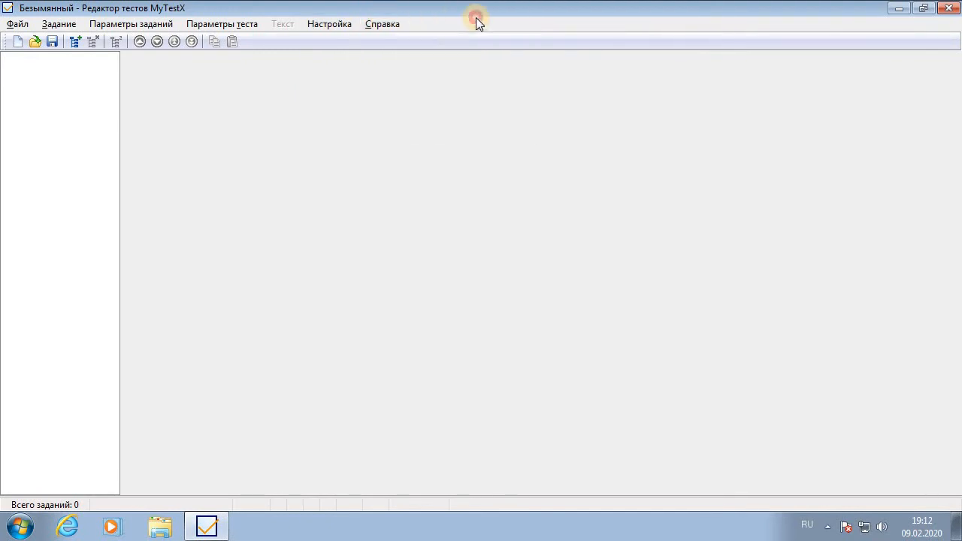
left_click(52, 24)
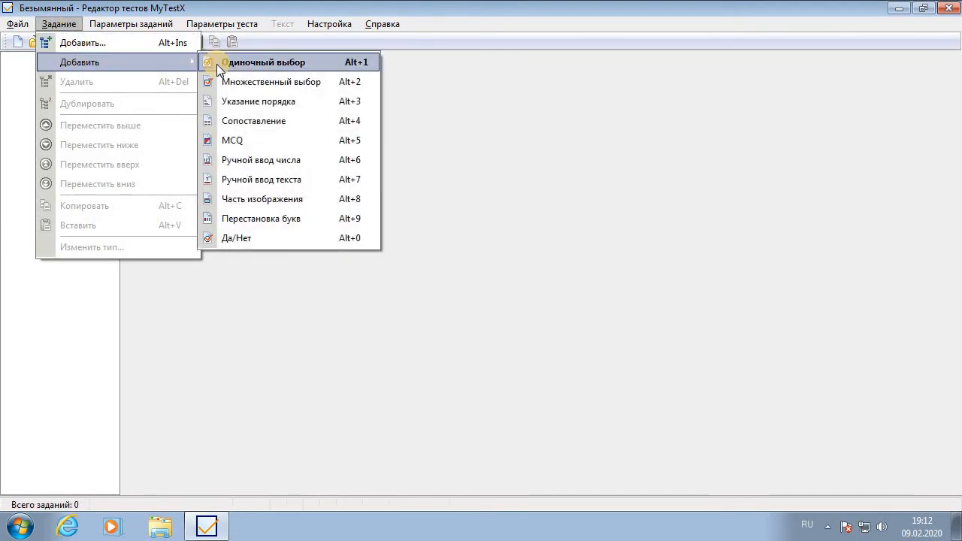
Add a single-choice task and type 'Компьютер канча бөлүктөн турат' in Kyrgyz layout
left_click(292, 69)
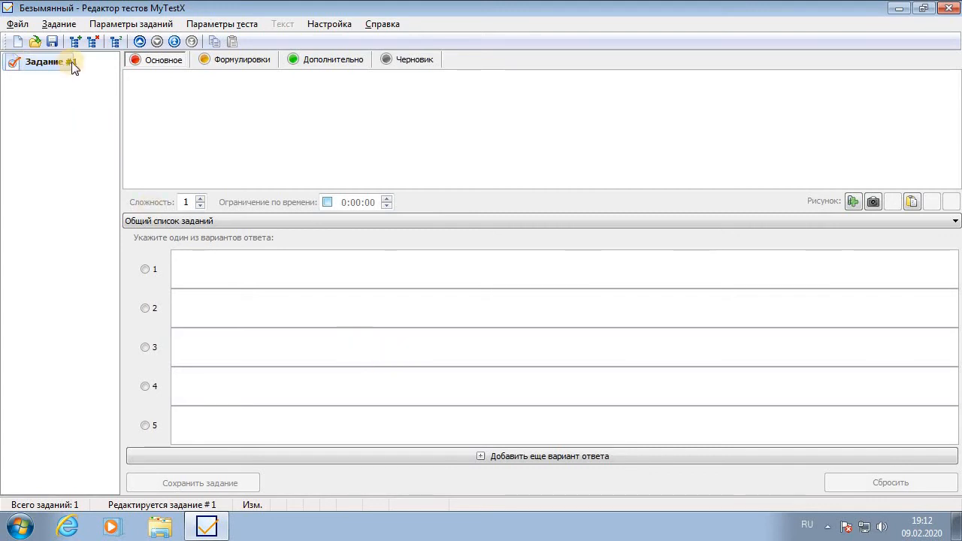
left_click(223, 89)
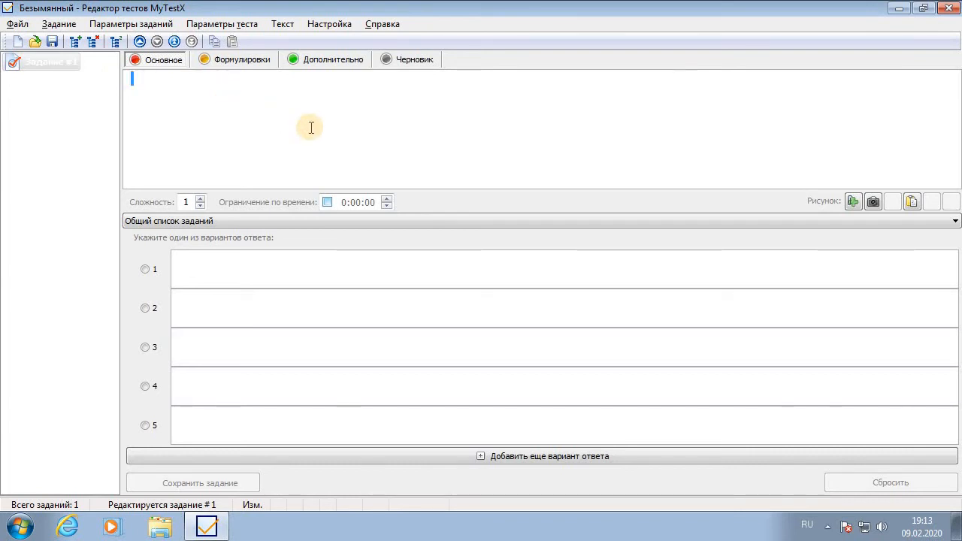
type("Комп")
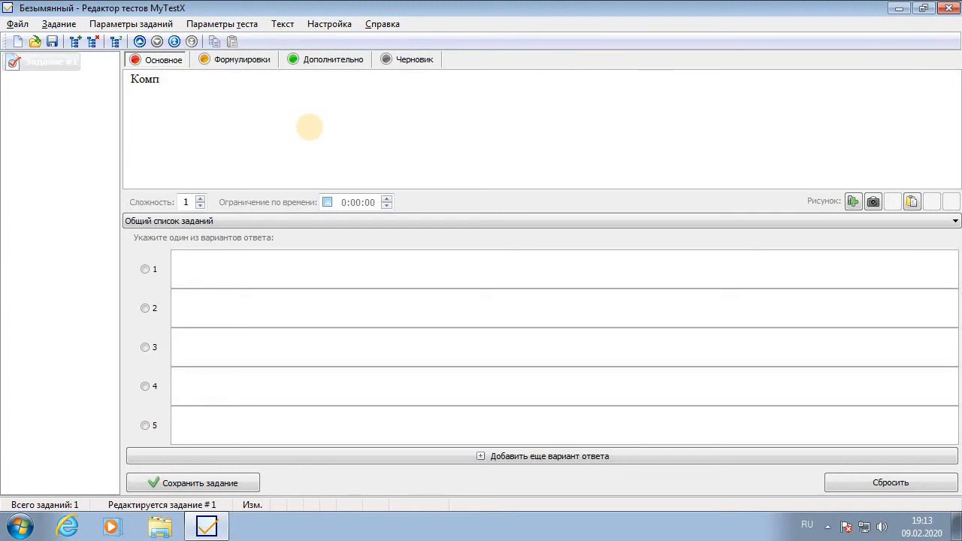
type("тер канча 6")
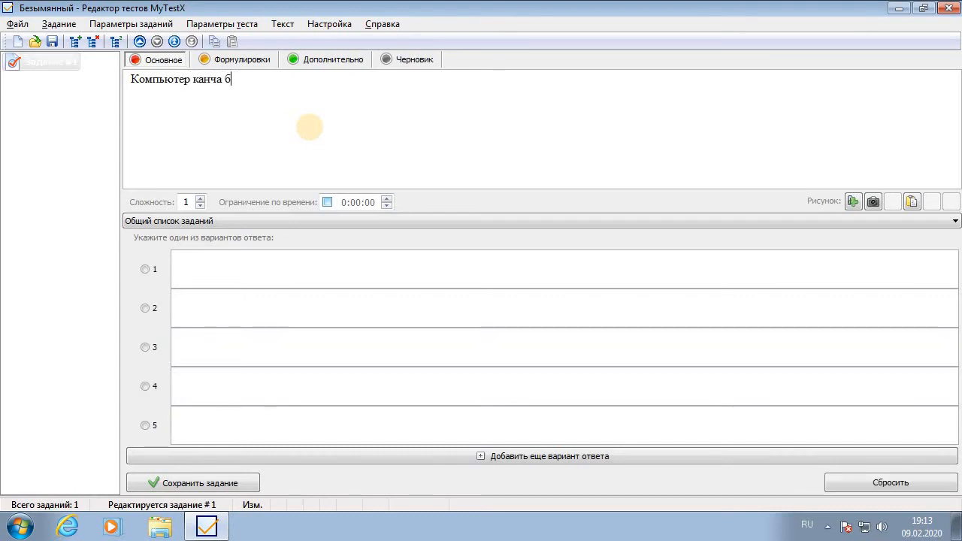
key("alt+shift")
type("өлүктөн")
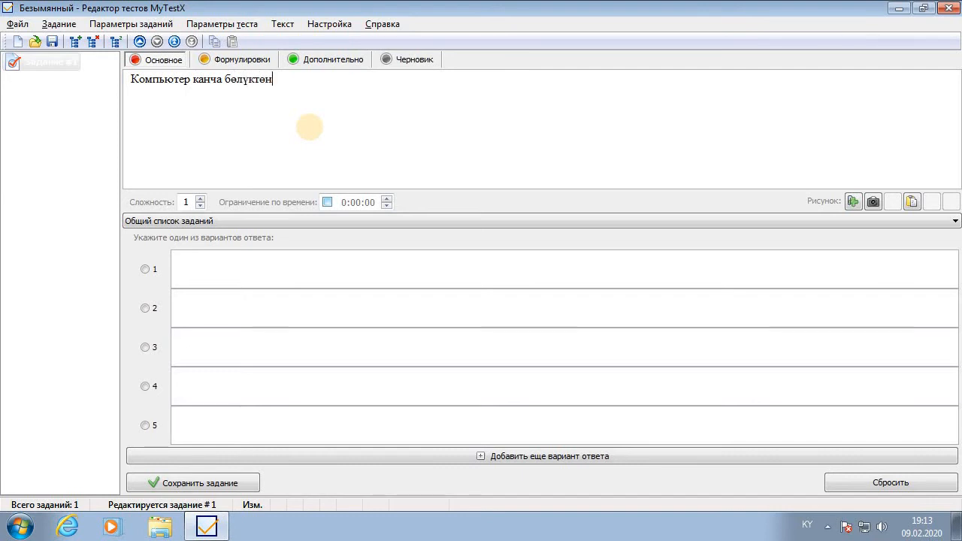
type(" турат")
Enter answers 5, 3, 7, 8, 8, mark option 2 (3) correct, and save the task
left_click(210, 279)
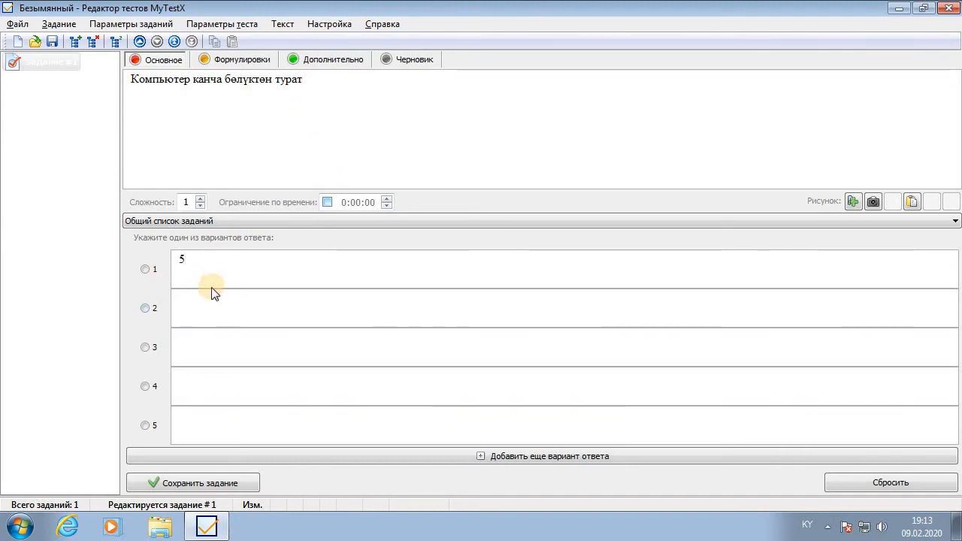
left_click(228, 322)
type("3")
left_click(208, 347)
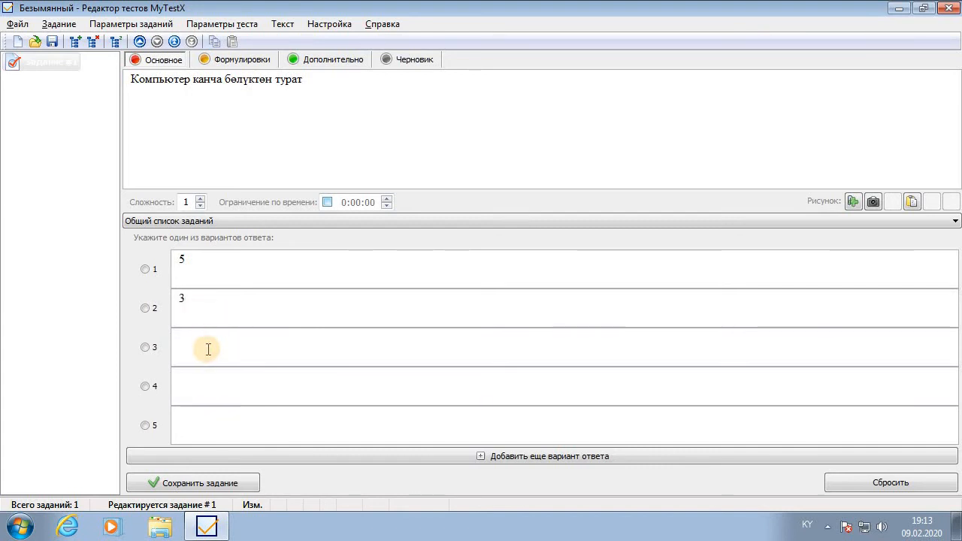
left_click(251, 399)
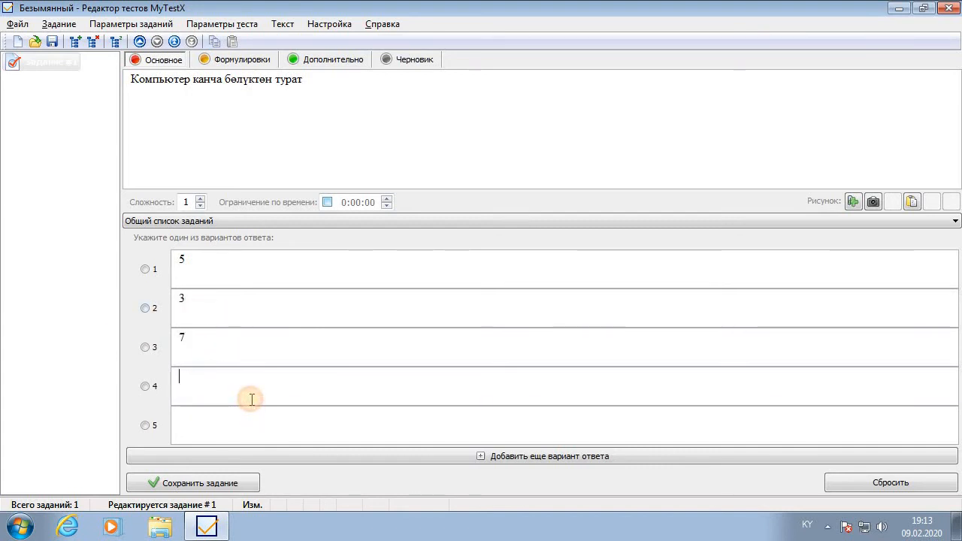
type("8")
left_click(258, 418)
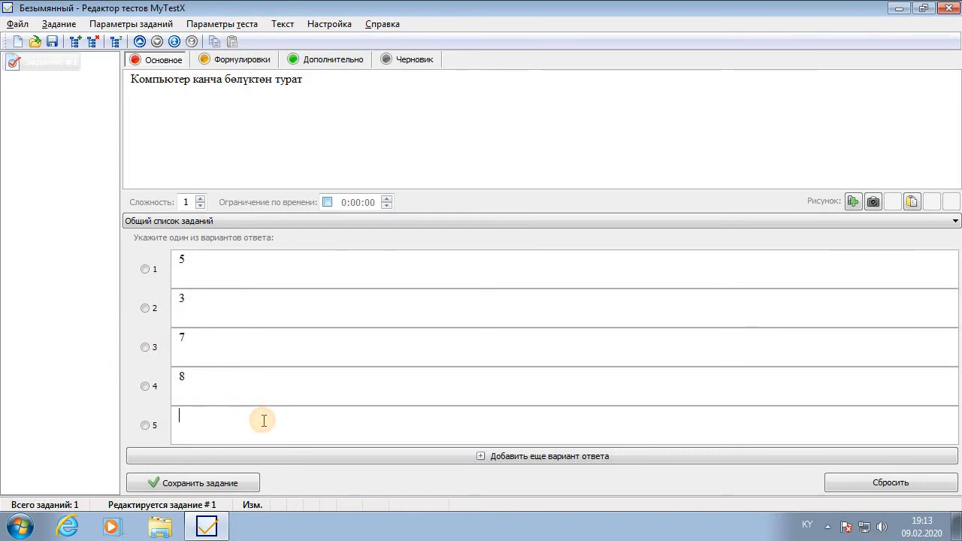
type("8")
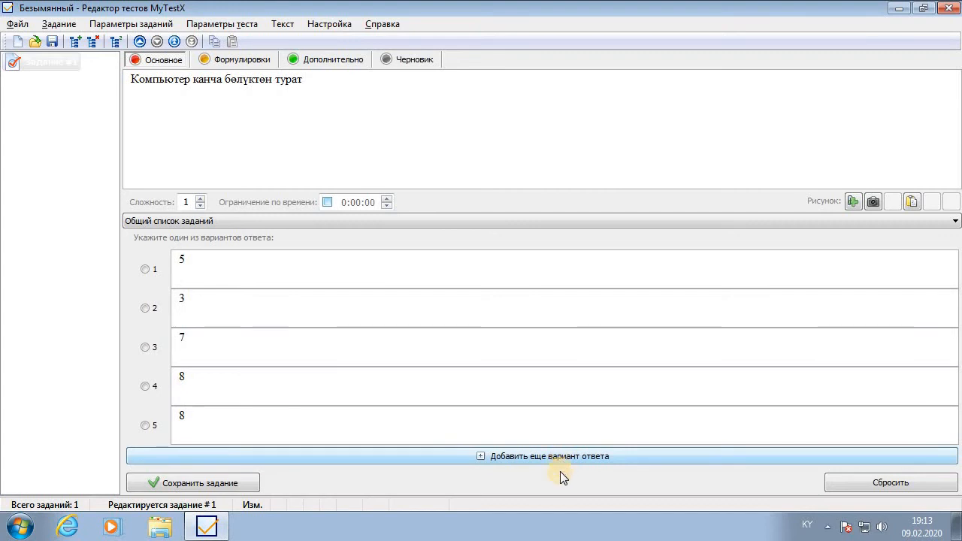
left_click(146, 309)
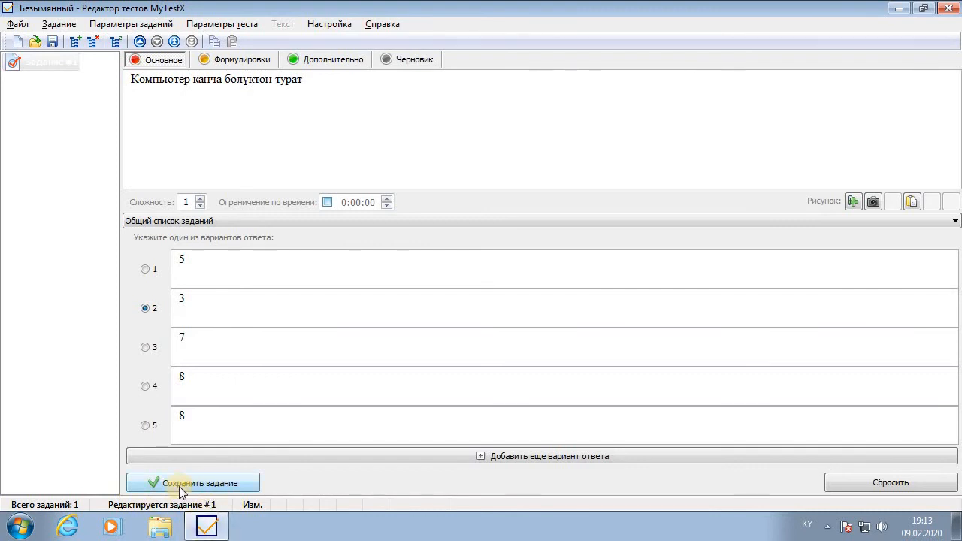
left_click(224, 485)
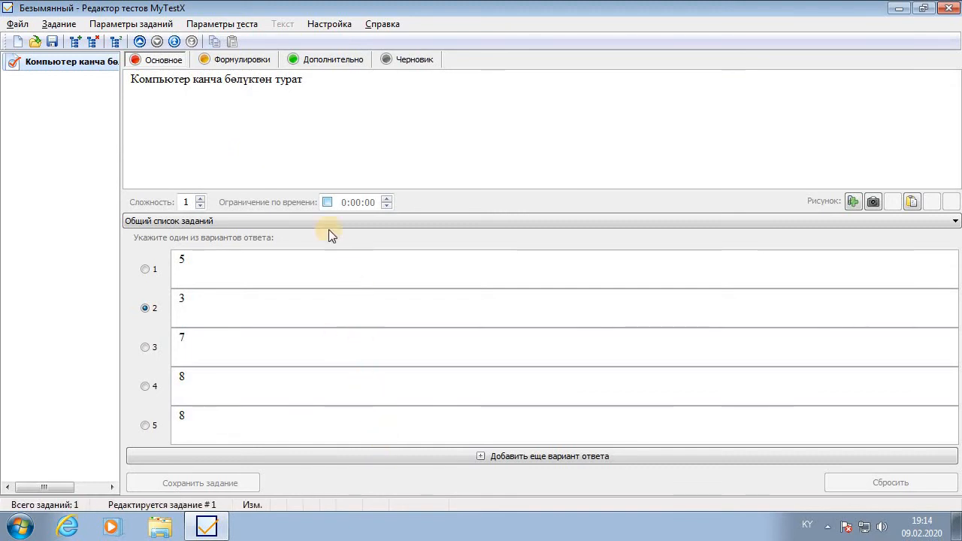
Add a second single-choice task asking 'Кыргызстанда канча облус бар'
left_click(62, 25)
left_click(63, 28)
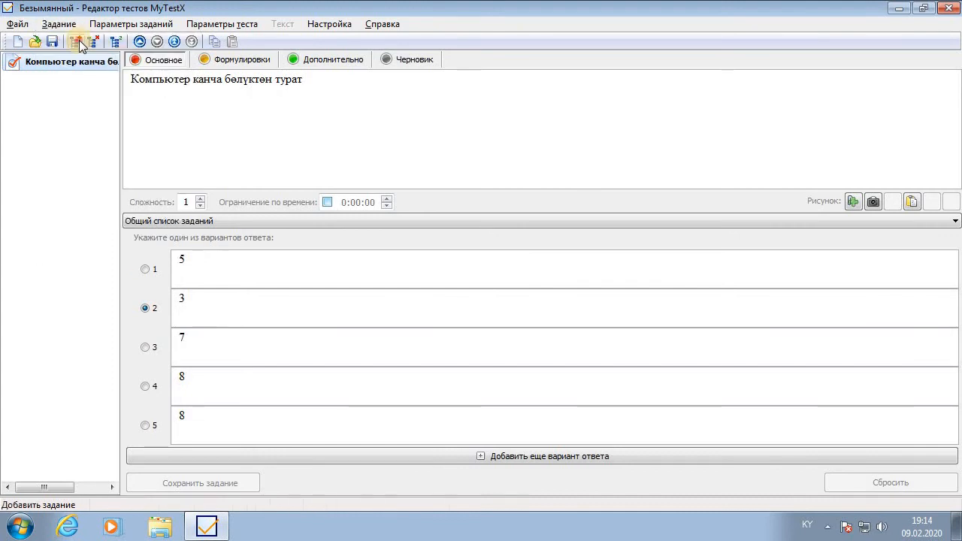
left_click(77, 42)
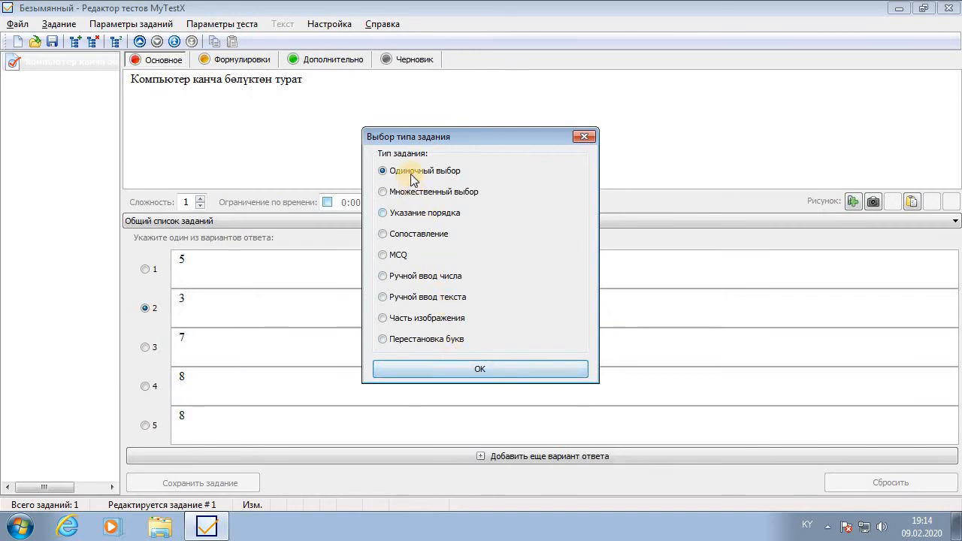
left_click(509, 369)
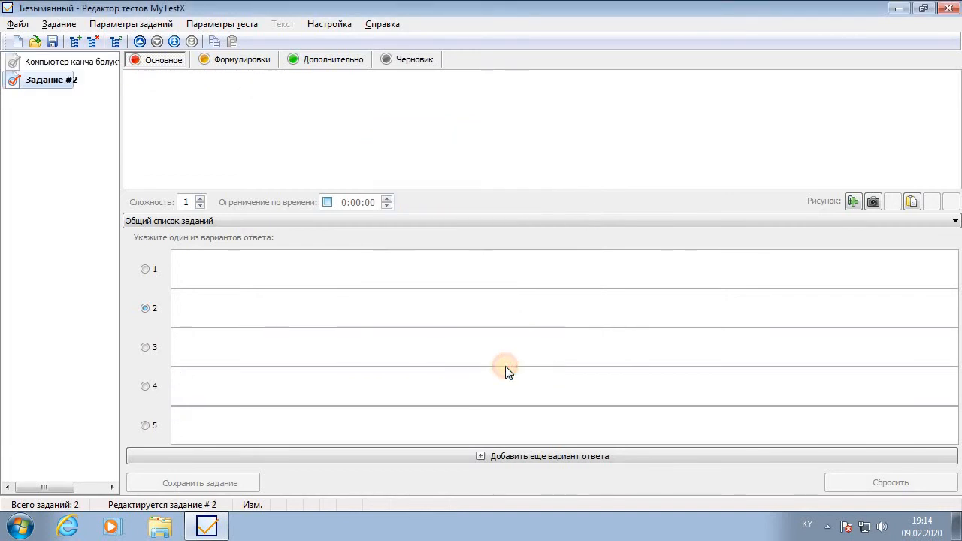
left_click(279, 146)
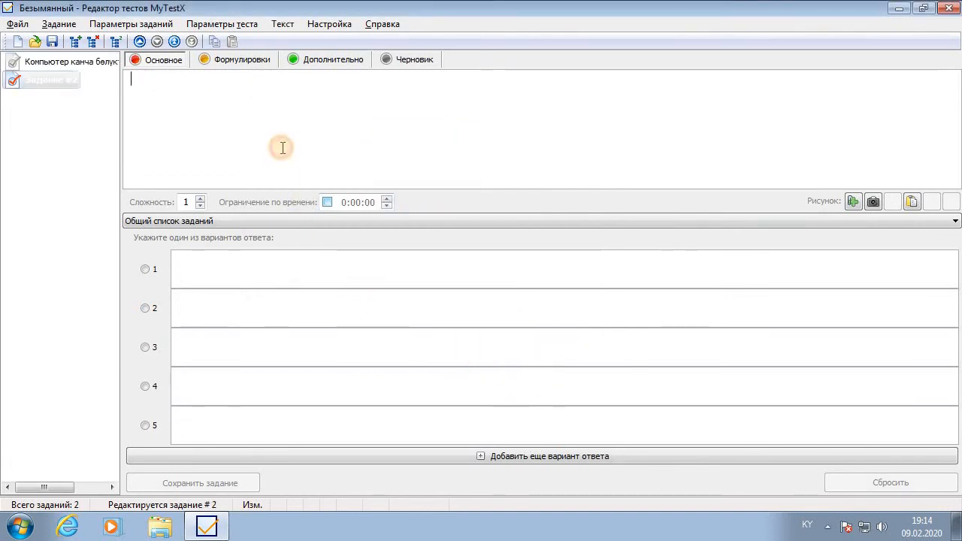
type("Кыргызст")
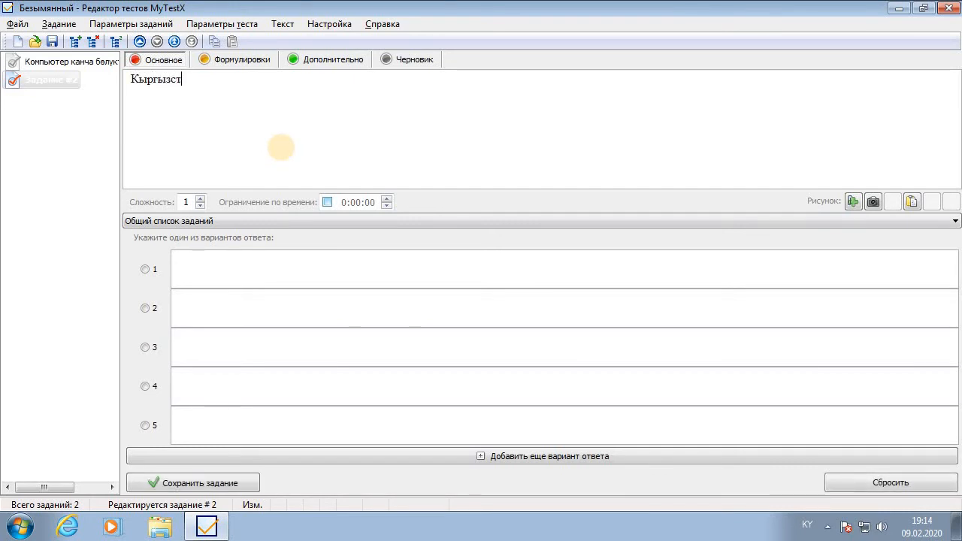
type("анда канча облус бар")
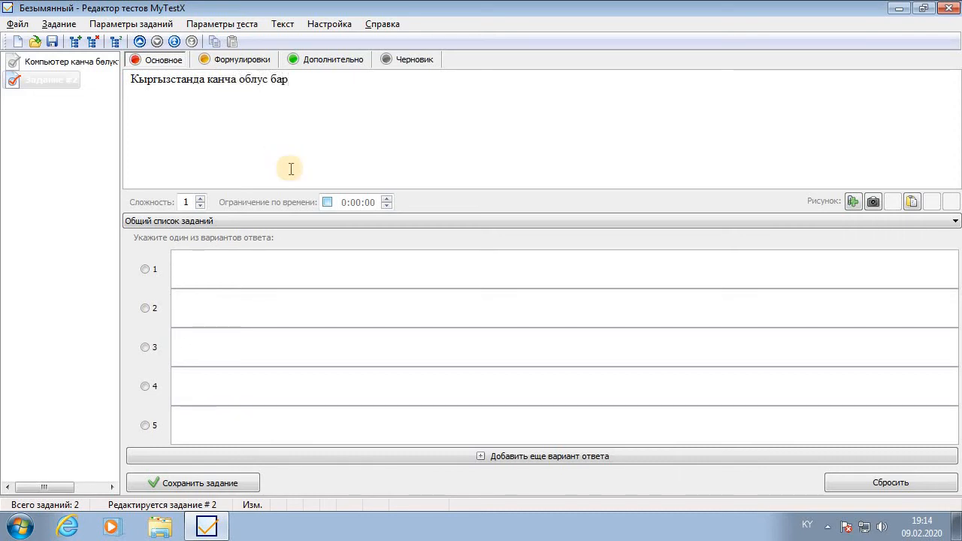
Fill in answers 7, 8, 10, 11, 12 with option 1 marked correct
left_click(155, 275)
left_click(203, 275)
left_click(189, 303)
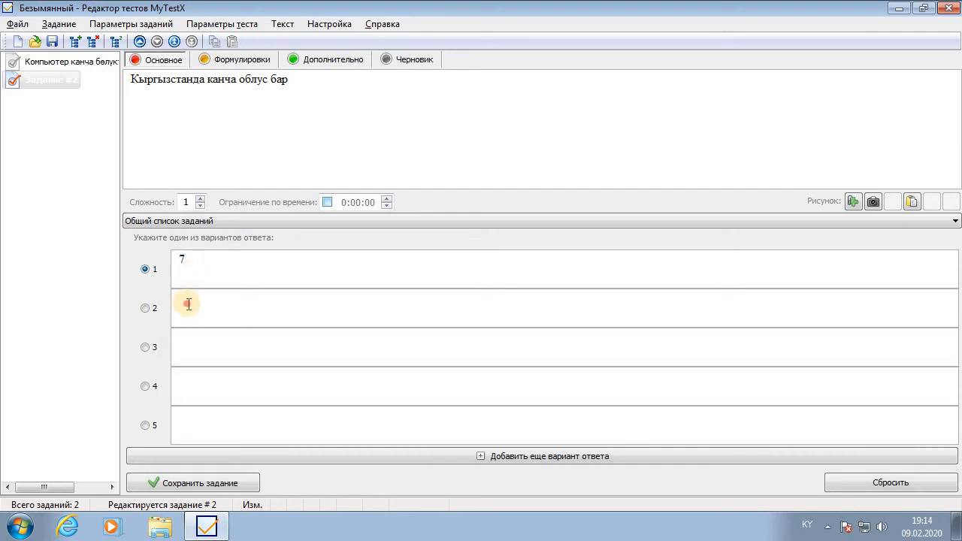
type("8")
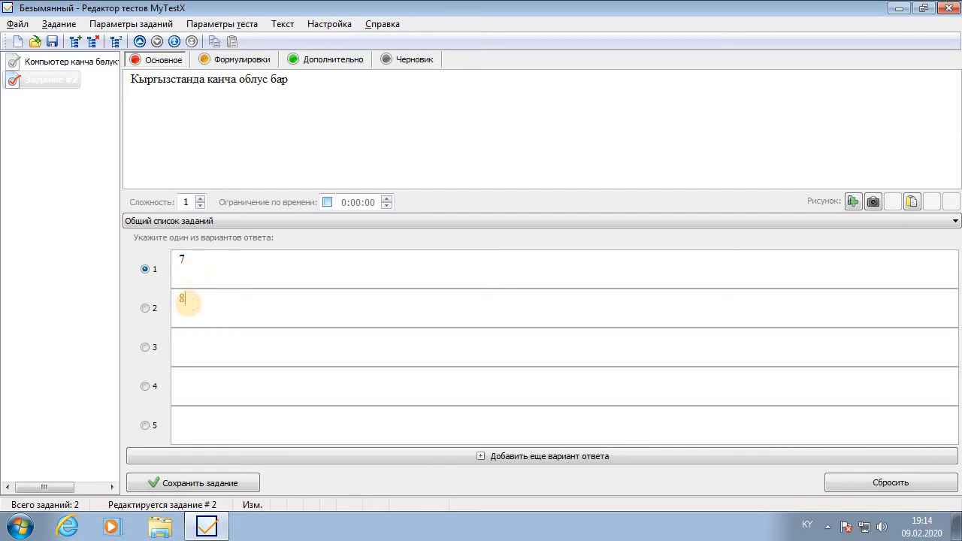
left_click(182, 339)
type("10")
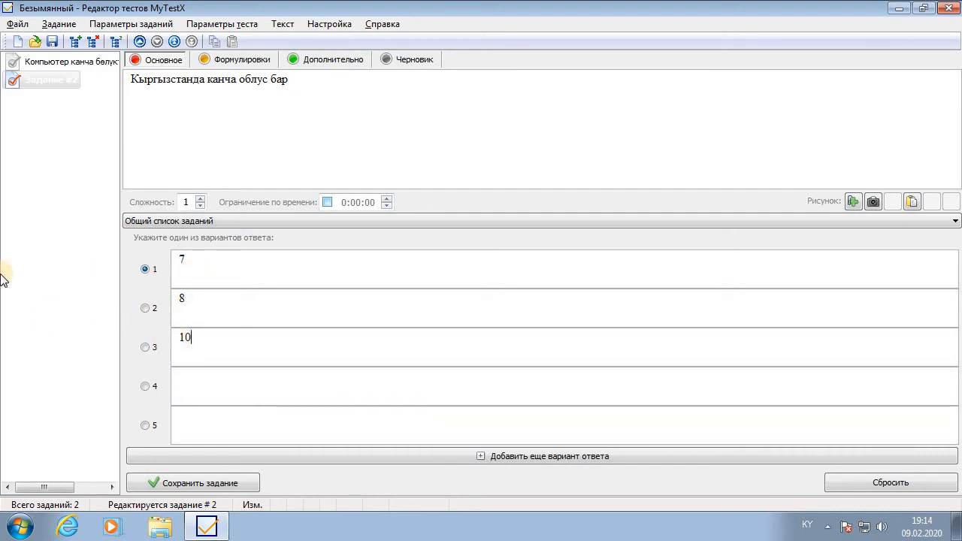
left_click(217, 394)
left_click(243, 418)
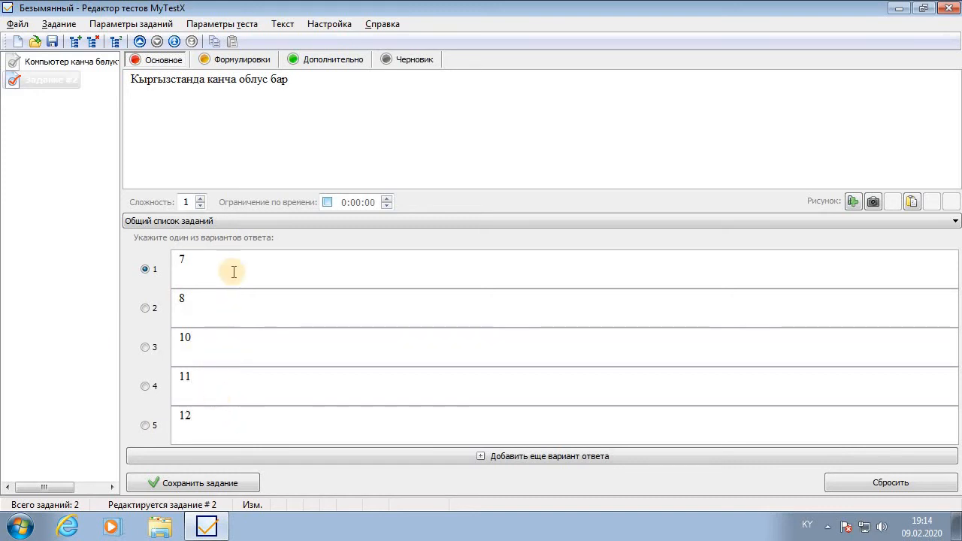
Tick the Ограничение по времени checkbox for the second question
left_click(327, 203)
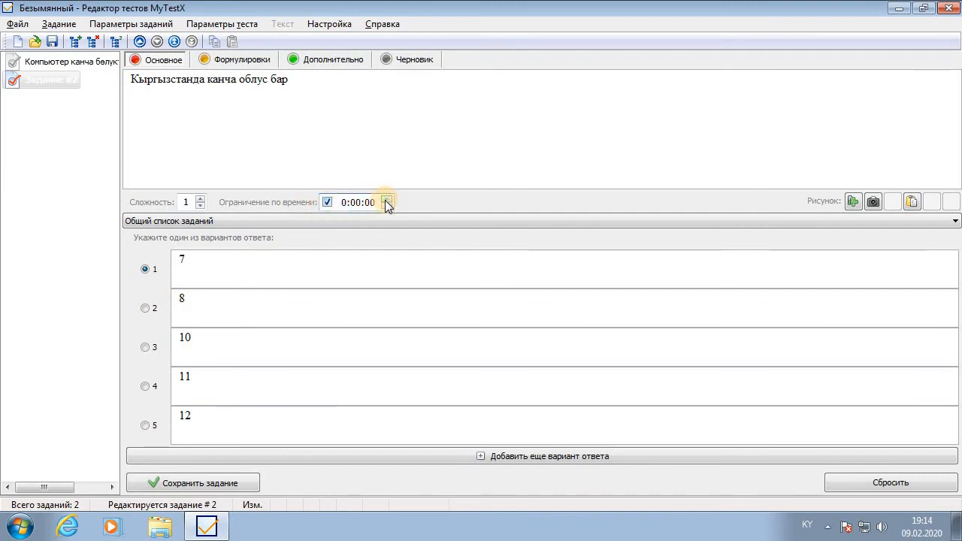
left_click(325, 203)
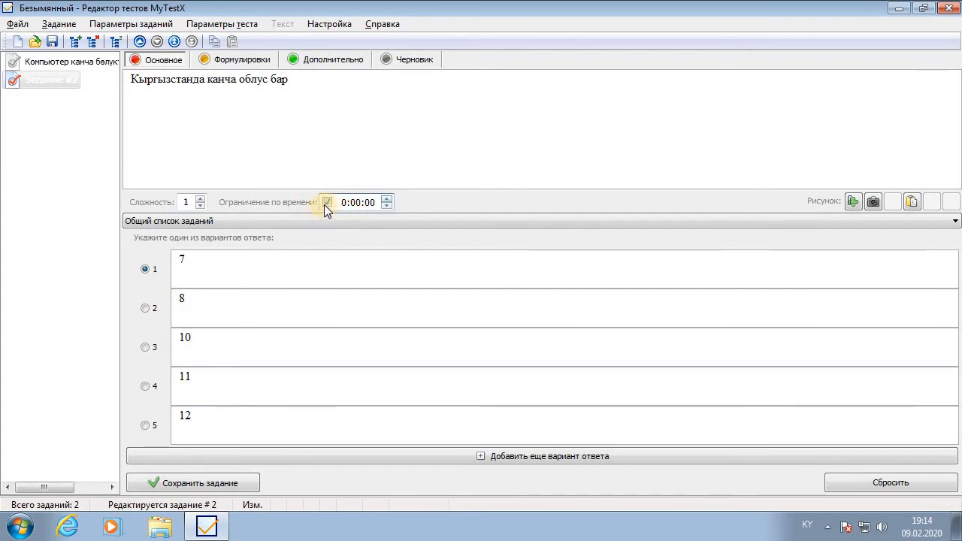
left_click(326, 203)
left_click(326, 204)
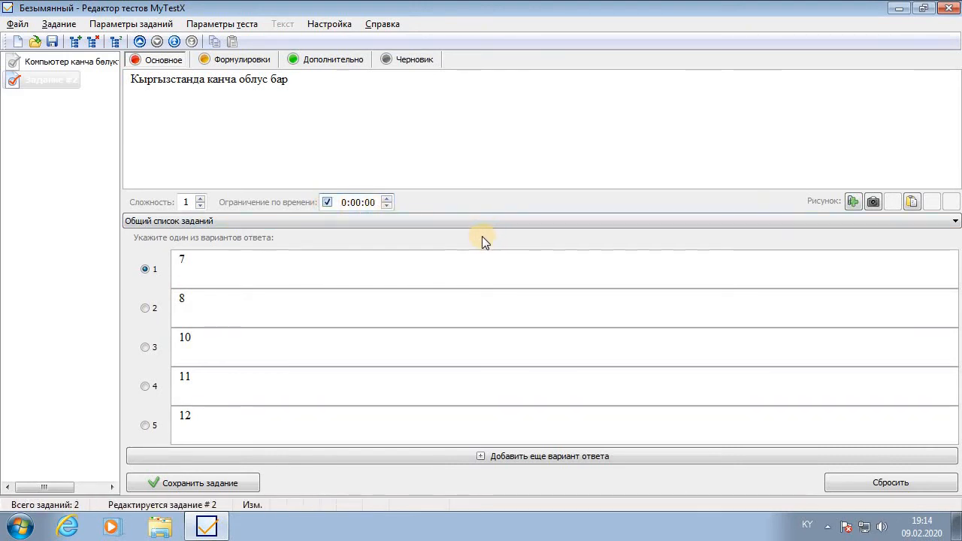
Turn off the time limit, save the second task, and review both tasks in the list
left_click(322, 202)
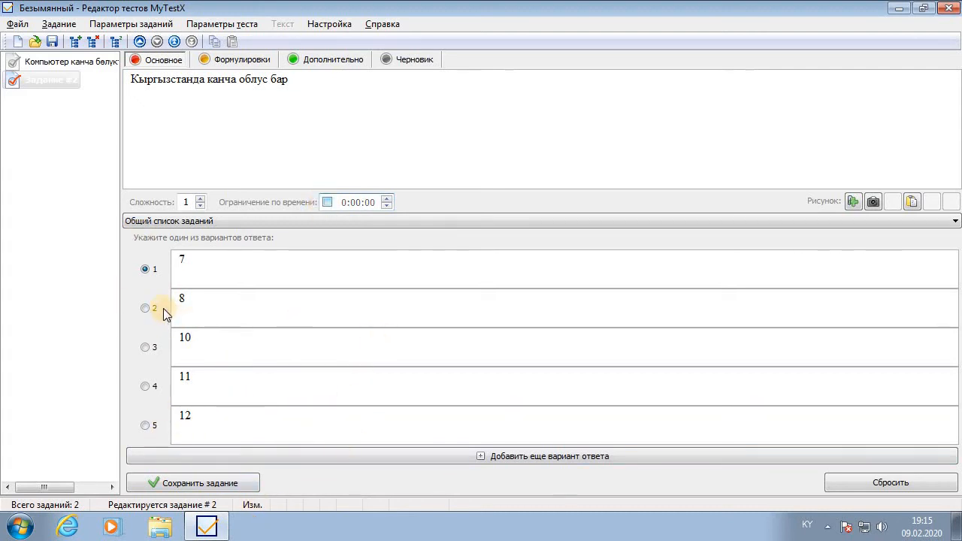
left_click(222, 484)
left_click(57, 58)
left_click(49, 77)
left_click(51, 63)
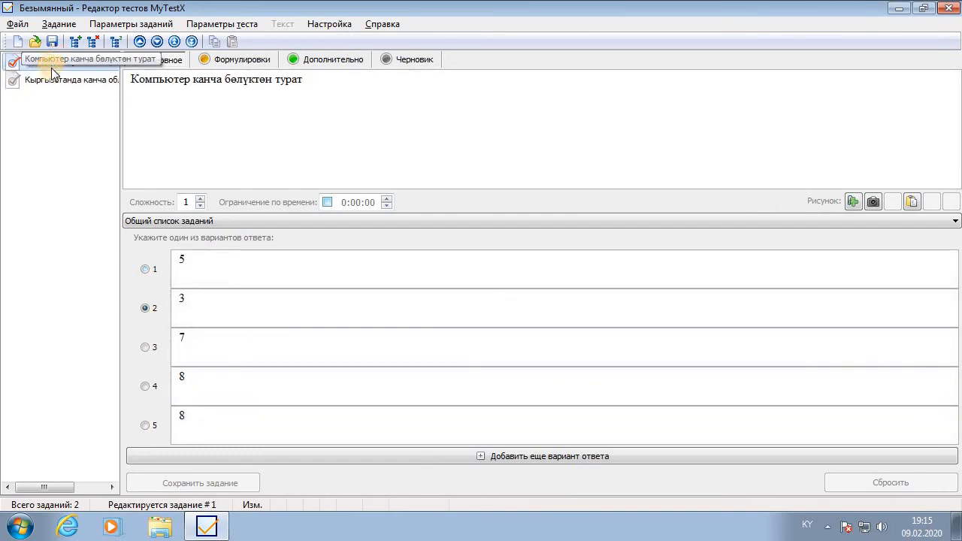
left_click(52, 79)
left_click(78, 63)
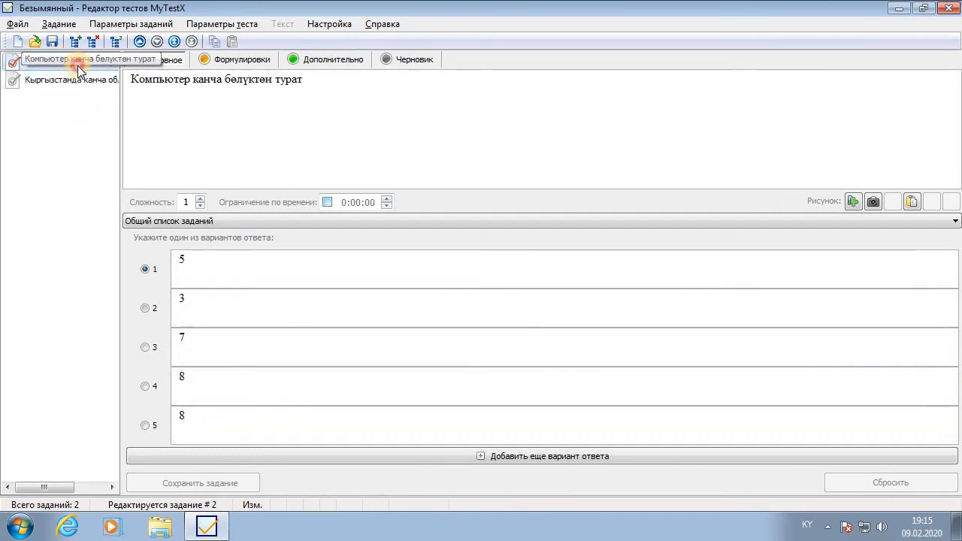
left_click(76, 81)
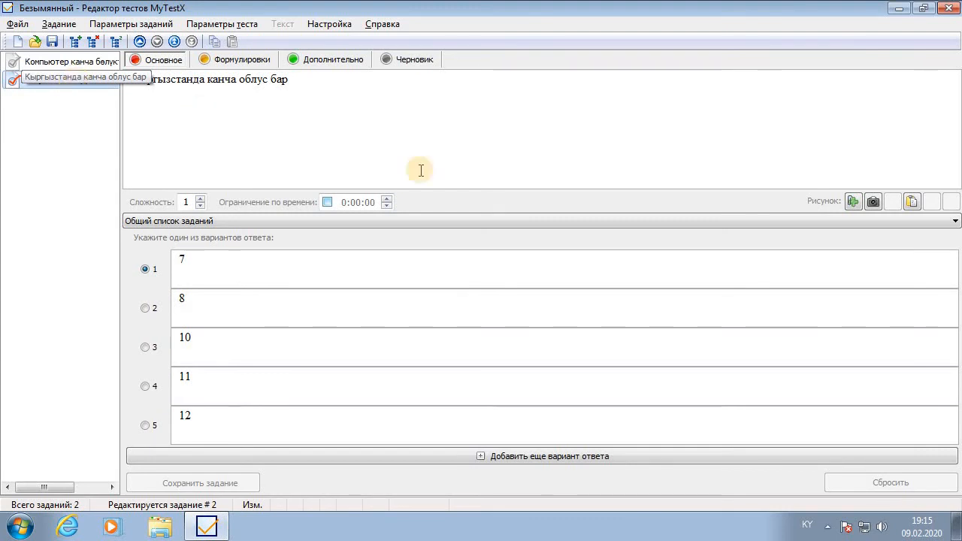
Discard a time-limit change by answering Нет, then recheck both tasks
left_click(327, 202)
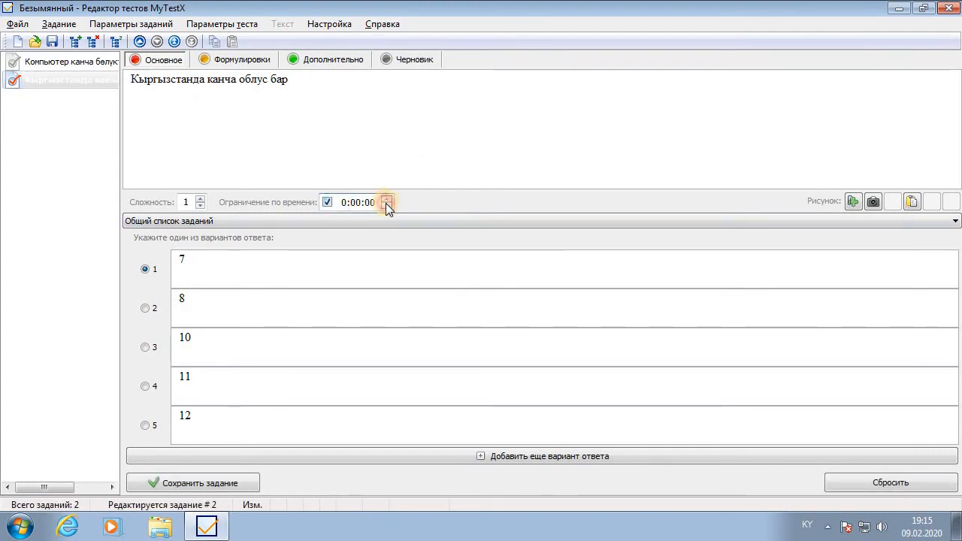
left_click(48, 66)
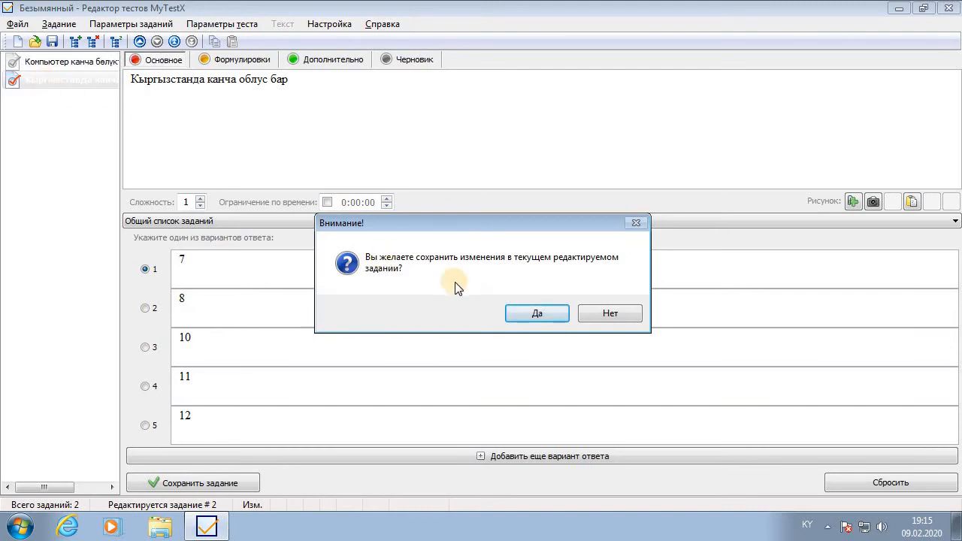
left_click(610, 314)
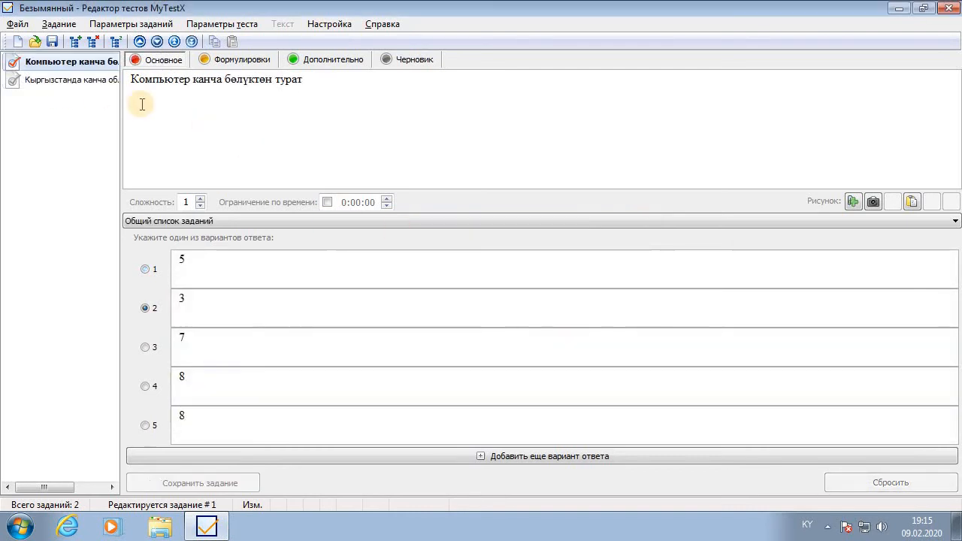
left_click(76, 81)
left_click(77, 65)
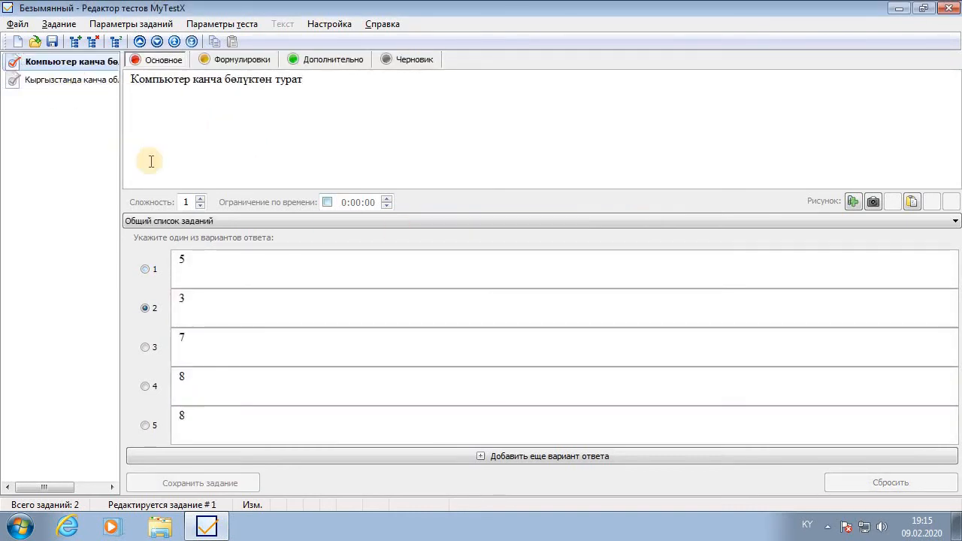
left_click(33, 80)
left_click(57, 66)
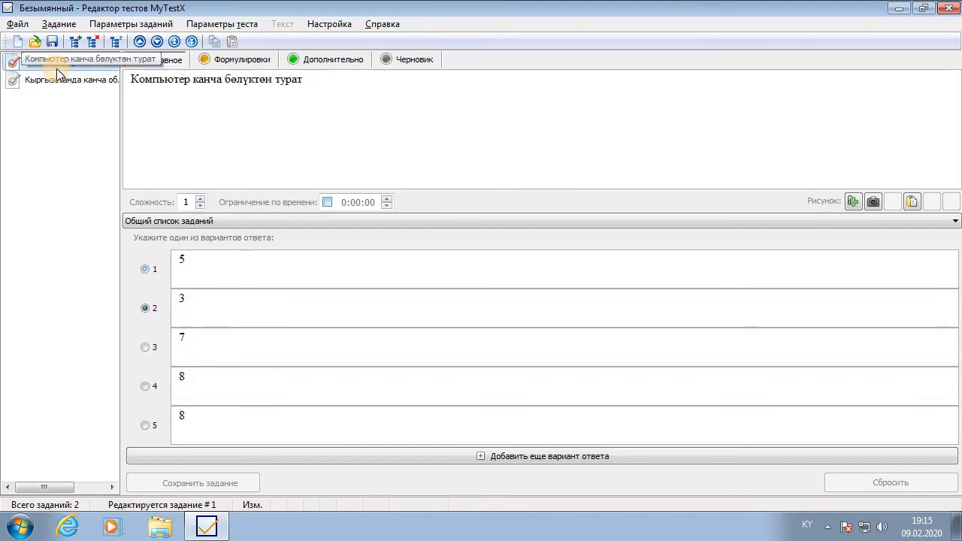
left_click(64, 78)
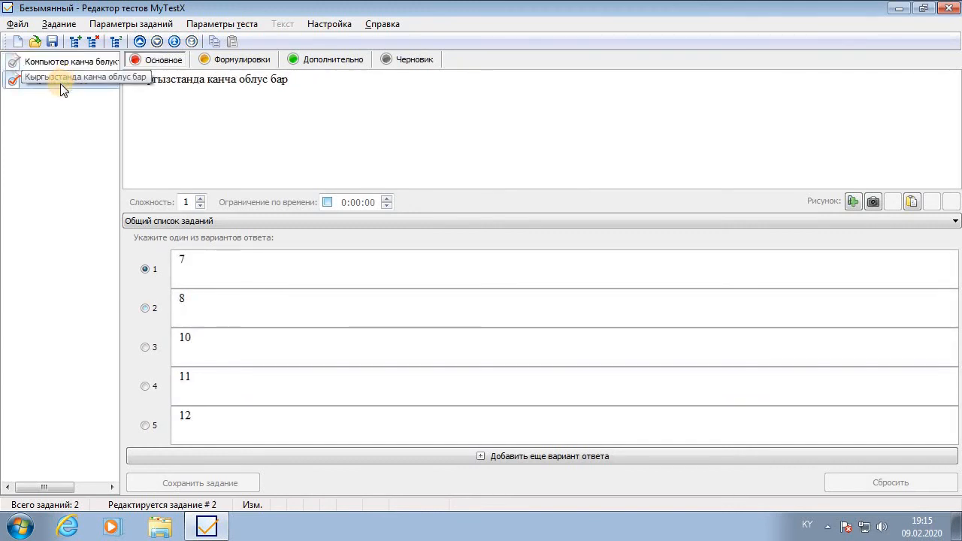
left_click(26, 26)
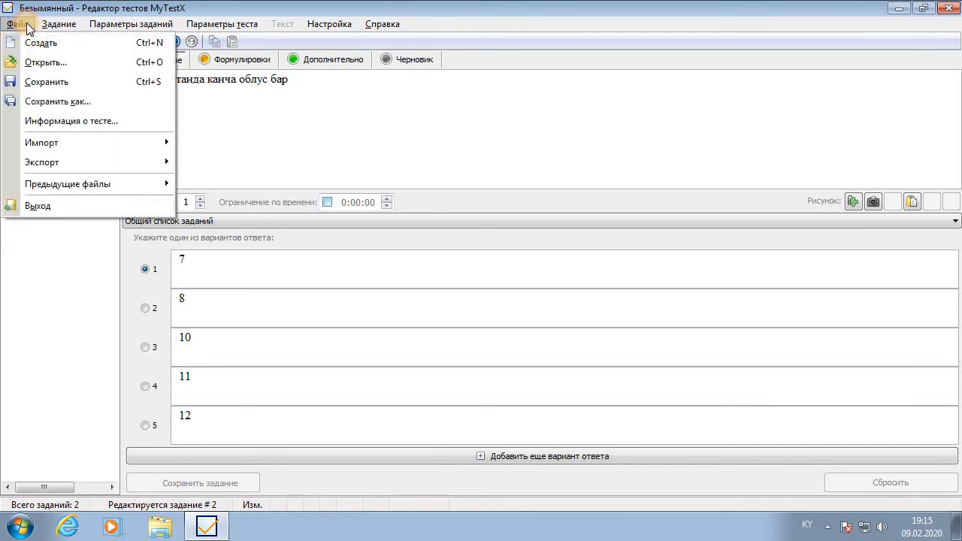
Start Save As and name the test file 'Суроолор 2222'
left_click(65, 82)
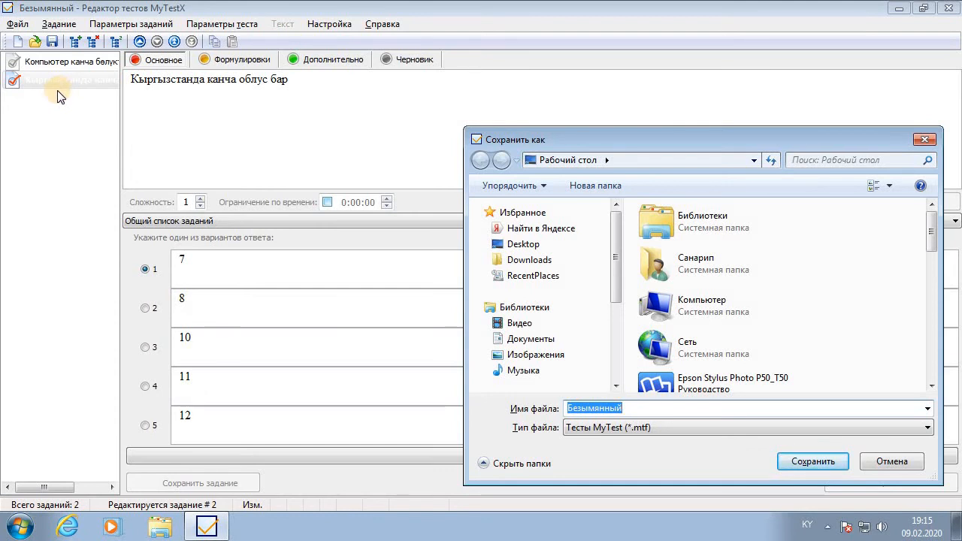
left_click(648, 408)
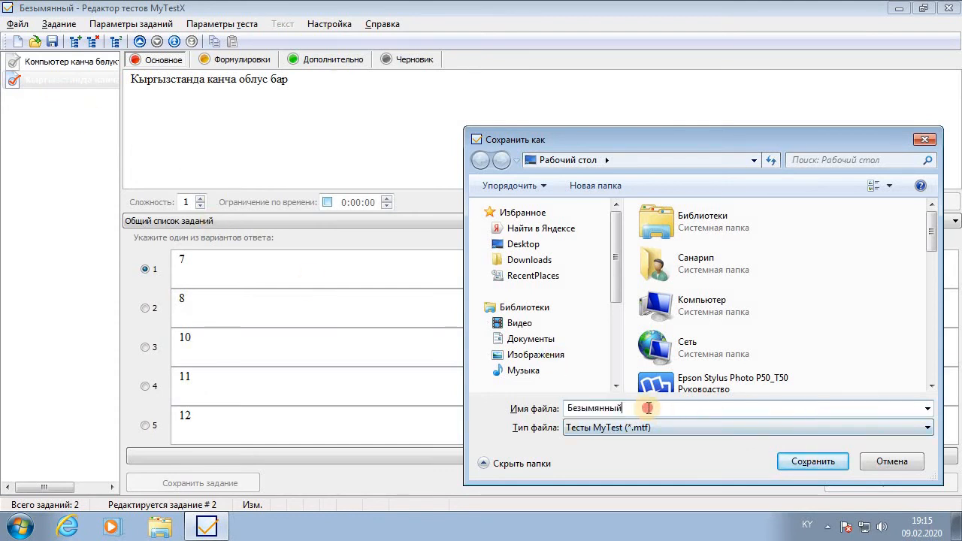
left_click_drag(655, 408, 554, 409)
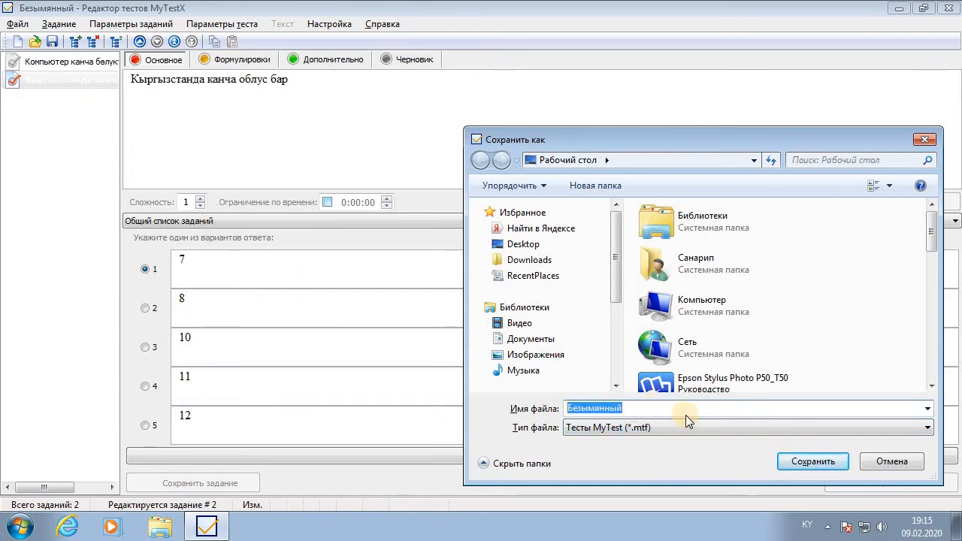
type("Суроо")
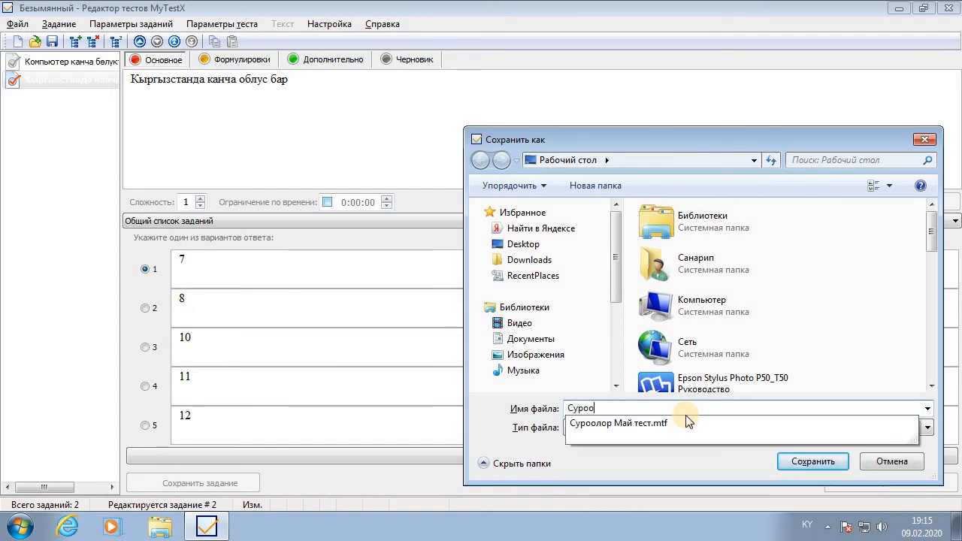
type("лор К")
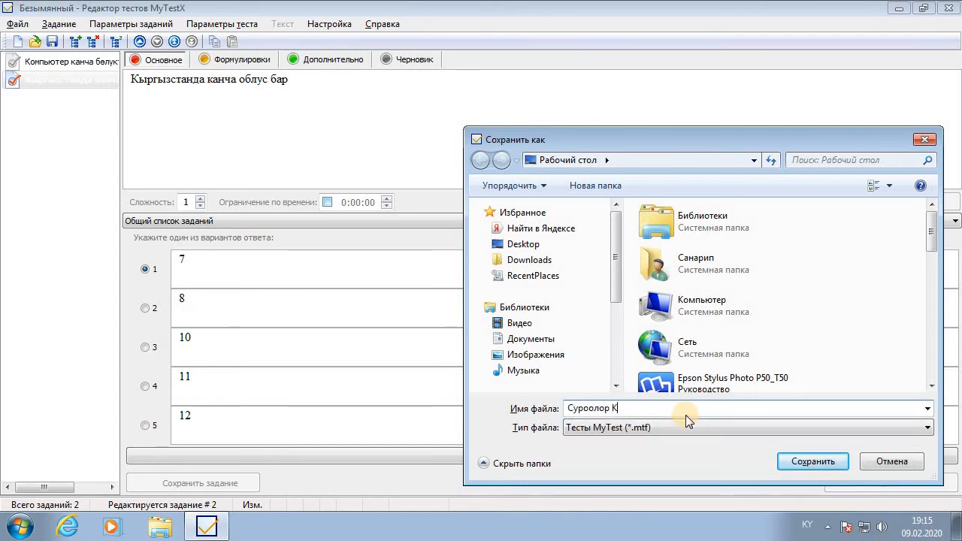
key("BackSpace")
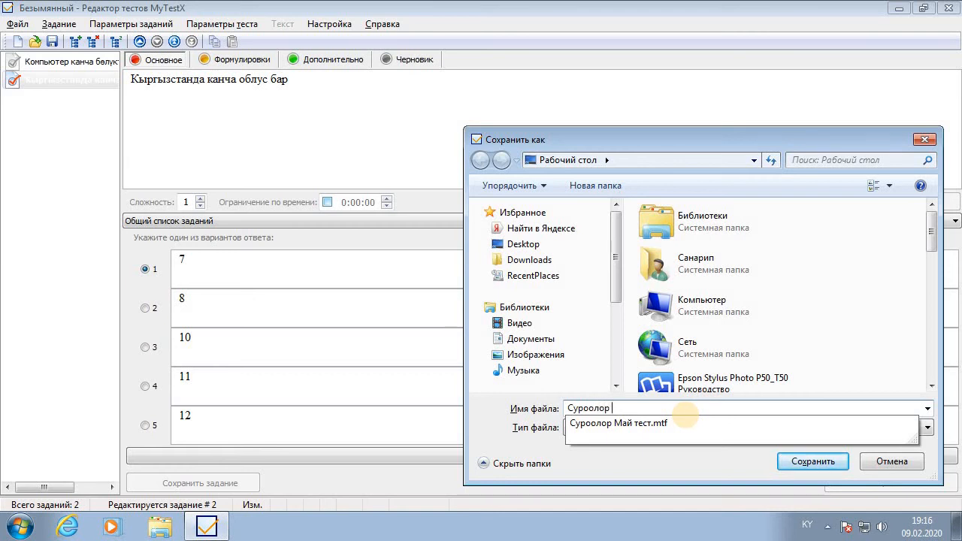
type("2222")
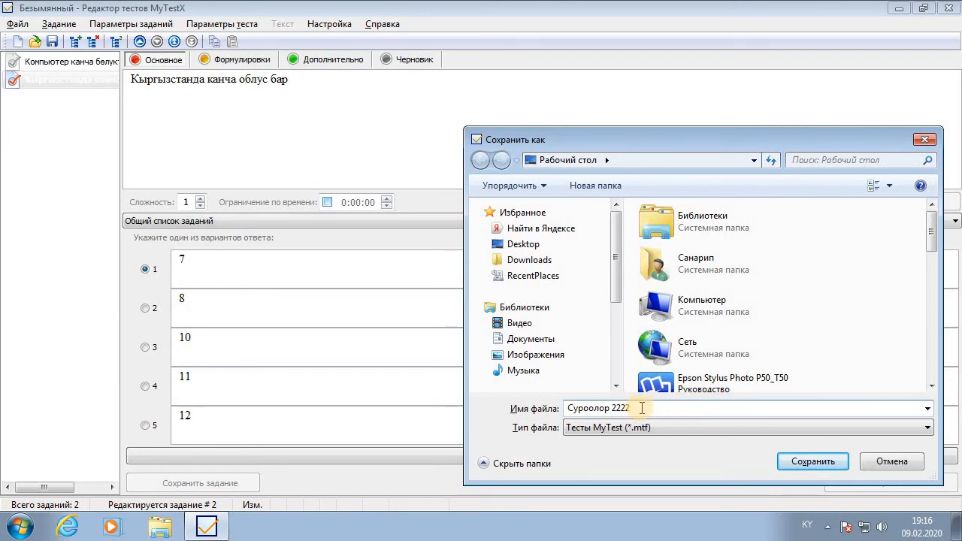
Choose the Desktop folder and save the test as Суроолор 2222.mtf
left_click(716, 335)
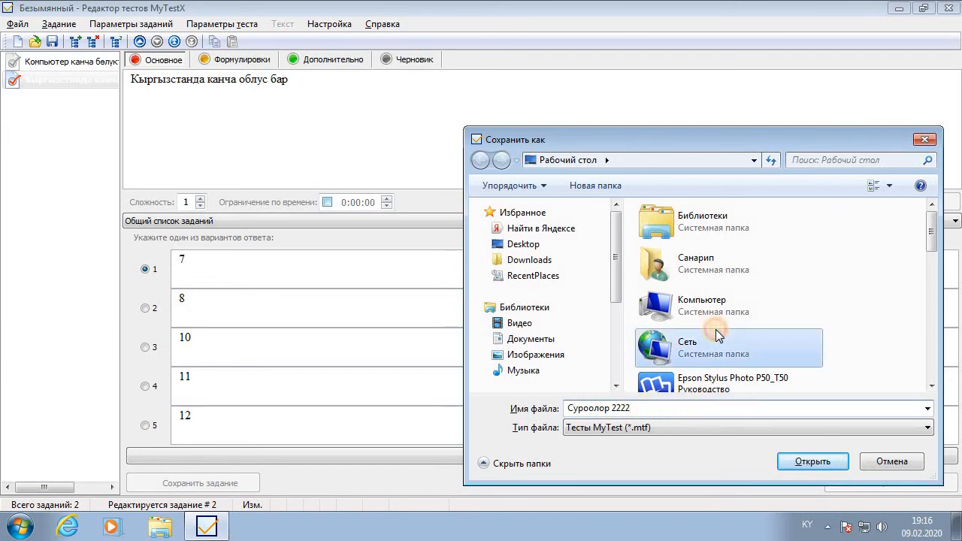
scroll(717, 331, "down", 3)
scroll(720, 334, "up", 3)
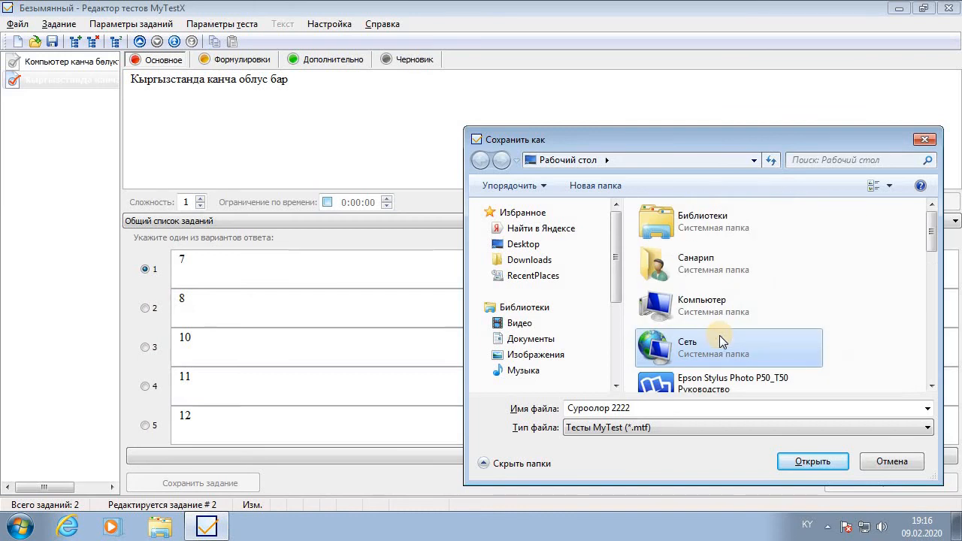
left_click(550, 243)
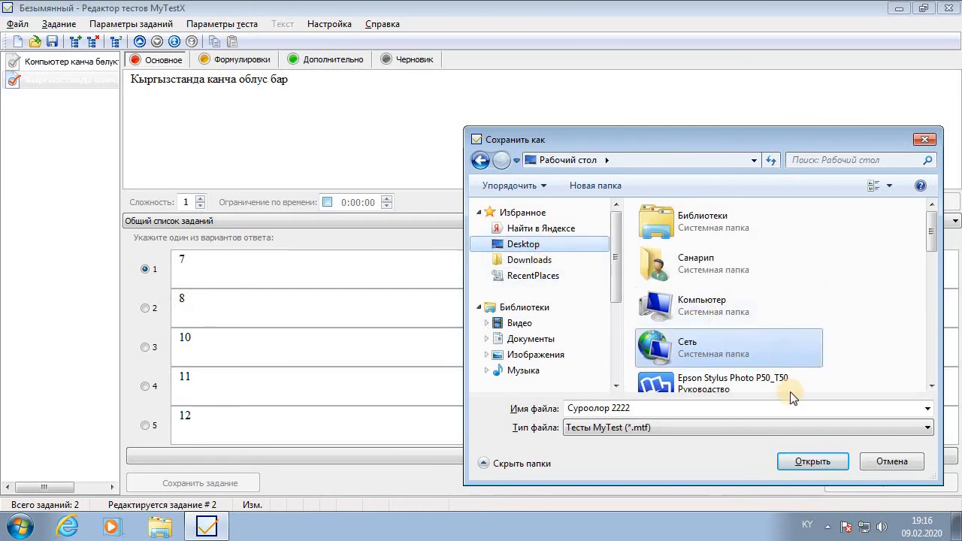
left_click(673, 411)
left_click(675, 411)
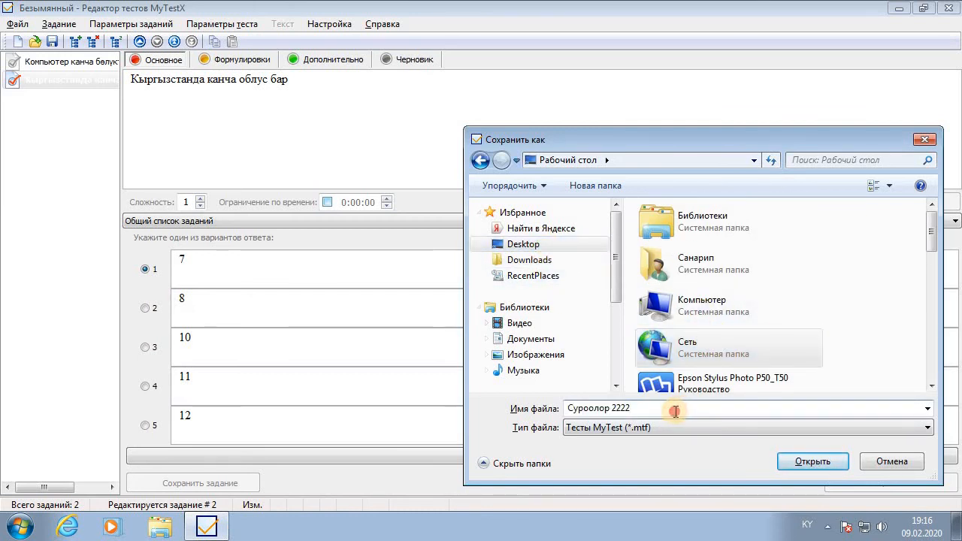
left_click(827, 463)
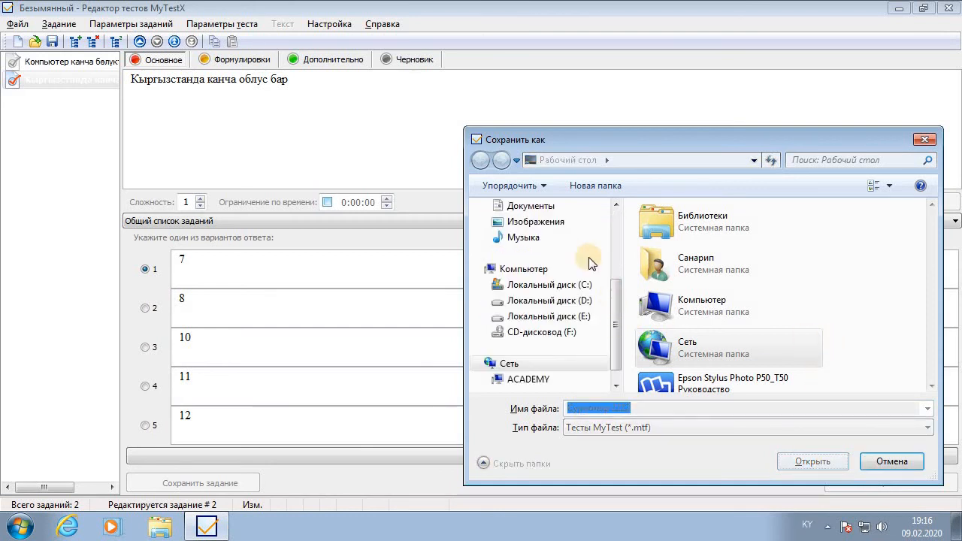
left_click(618, 219)
left_click(523, 244)
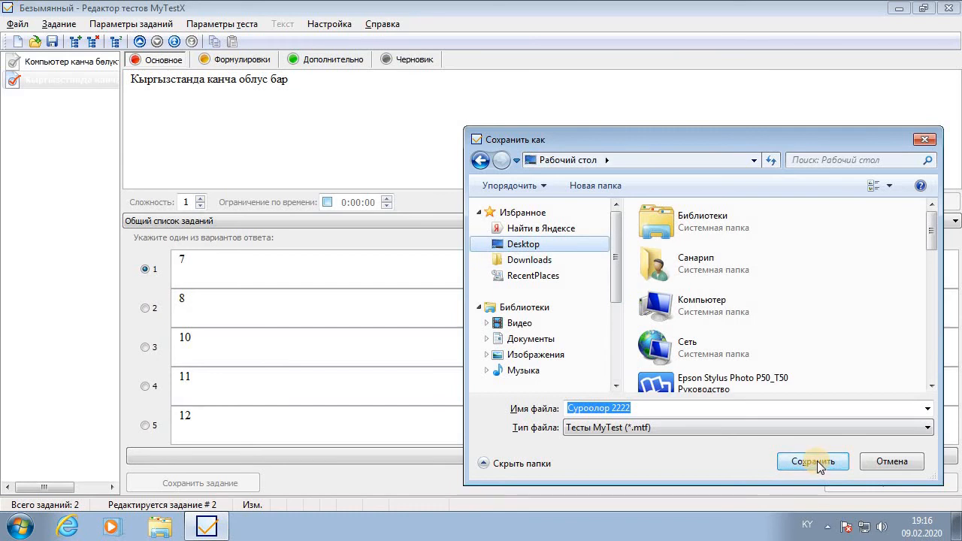
left_click(818, 464)
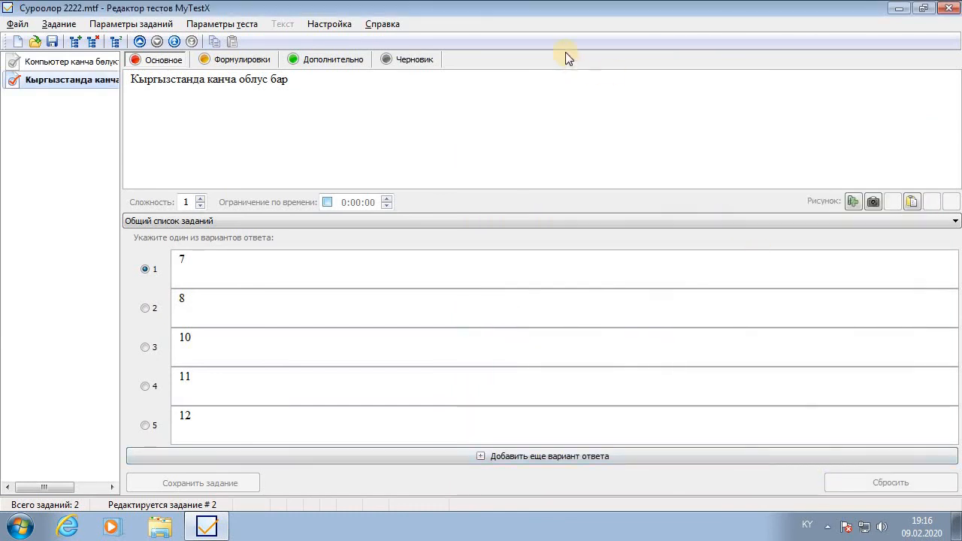
Close MyTestX, refresh the desktop, and select the Суроолор 2222.mtf and MyTestStudent icons
left_click(956, 7)
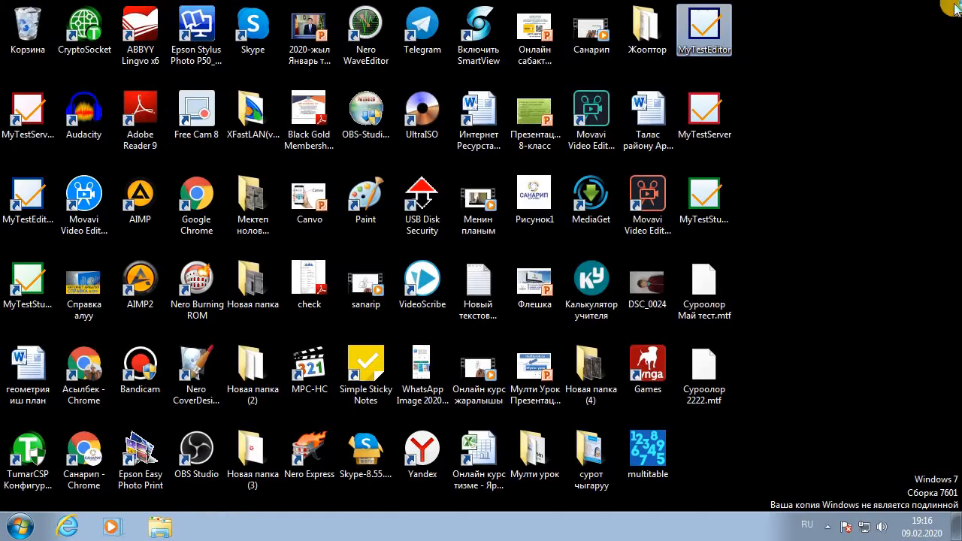
right_click(892, 81)
left_click(888, 124)
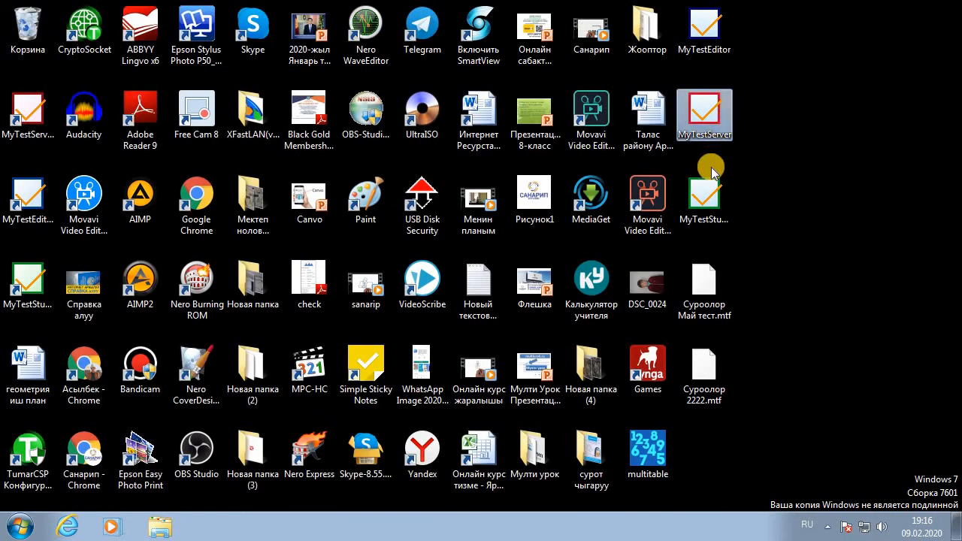
left_click(706, 120)
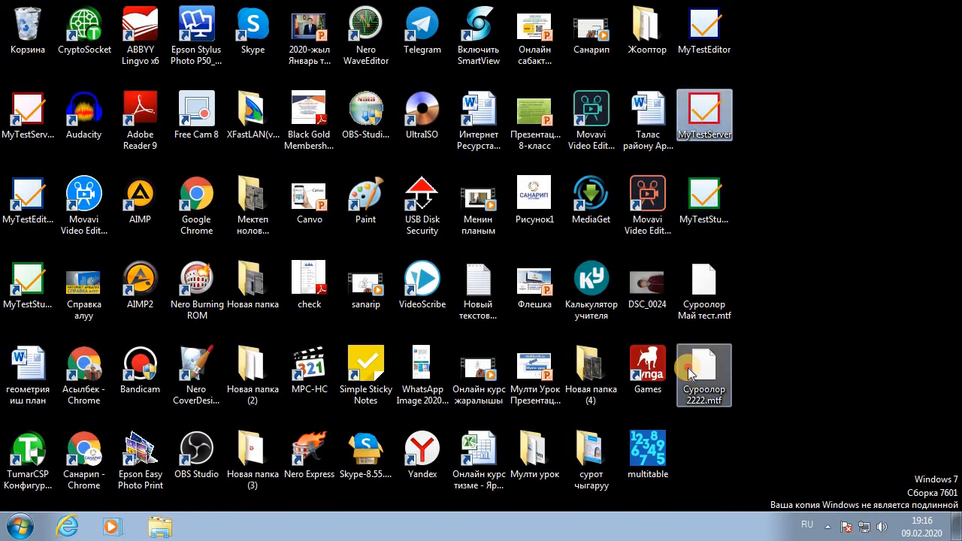
left_click(703, 383)
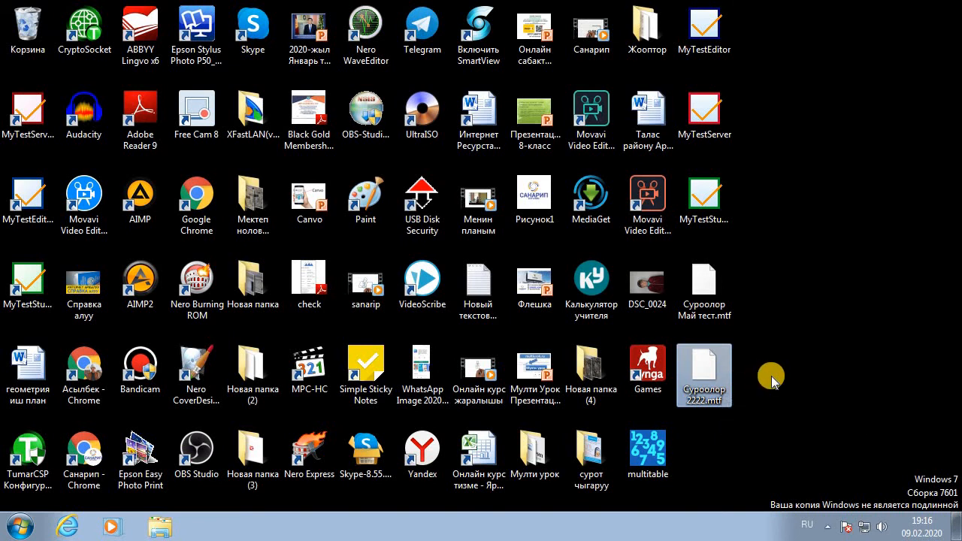
left_click(721, 360)
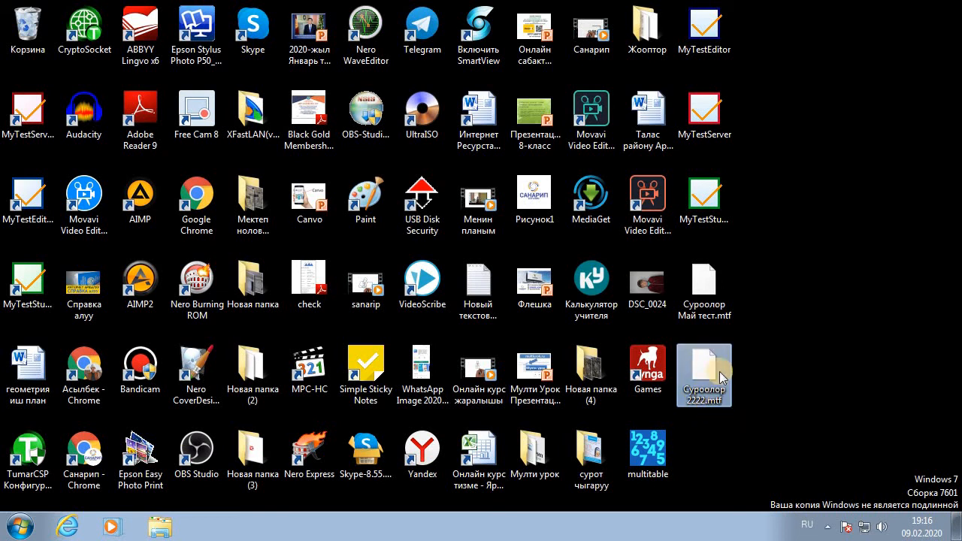
left_click(722, 207)
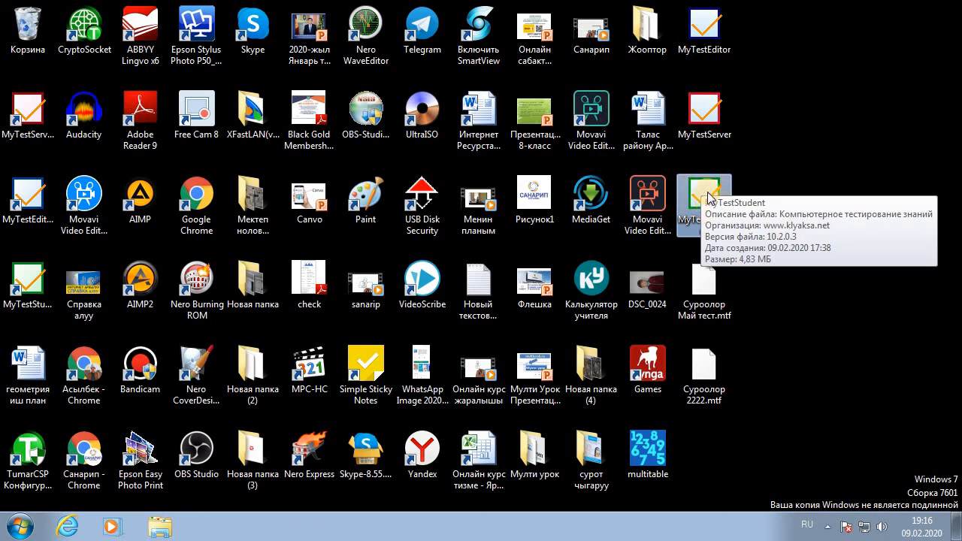
Launch MyTestStudent full screen and choose Файл > Открыть..
double_click(711, 193)
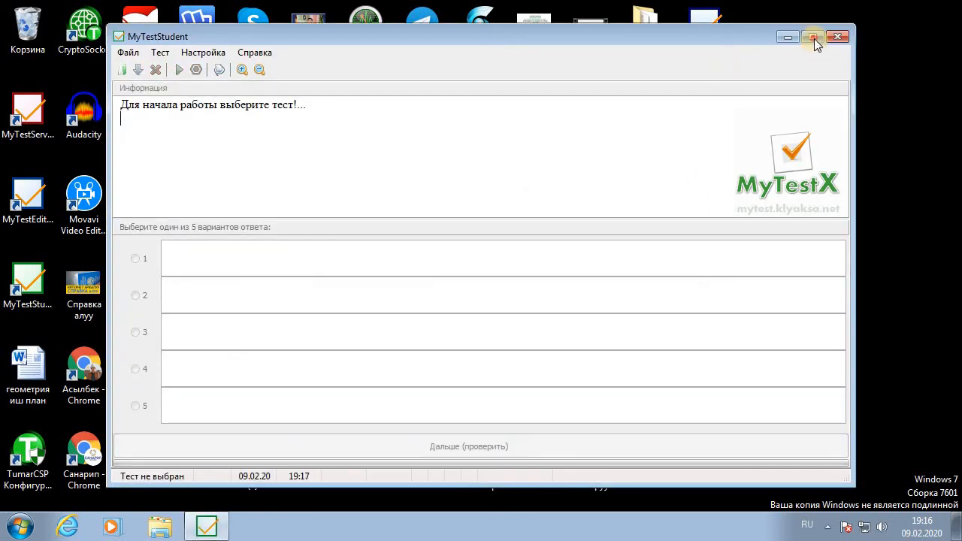
left_click(813, 38)
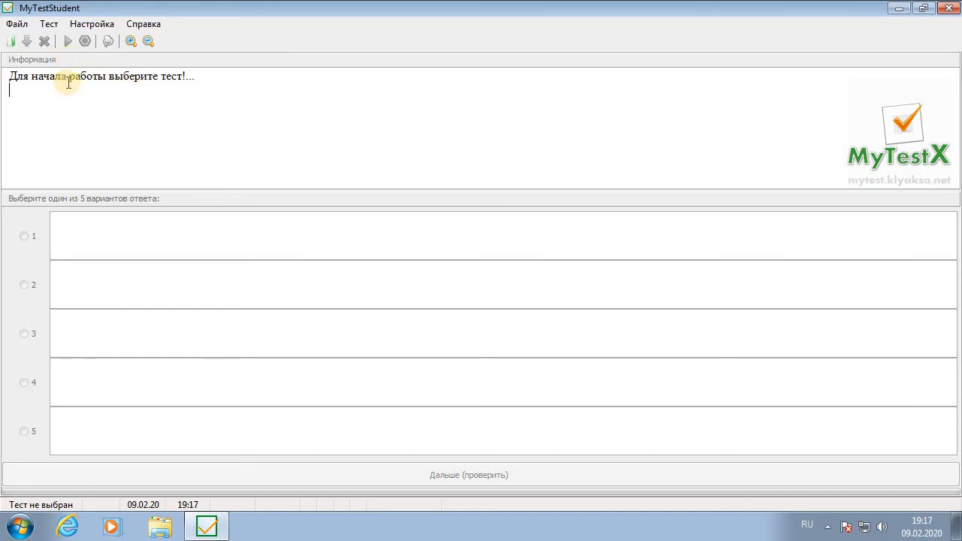
left_click(17, 24)
left_click(16, 23)
left_click(17, 23)
left_click(62, 45)
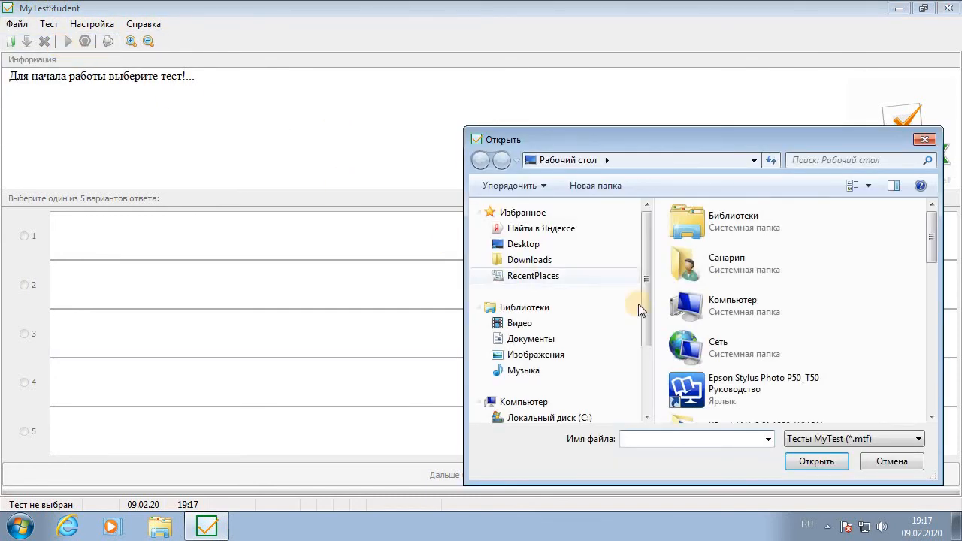
Open Суроолор 2222.mtf from the desktop
left_click(796, 308)
scroll(797, 305, "down", 10)
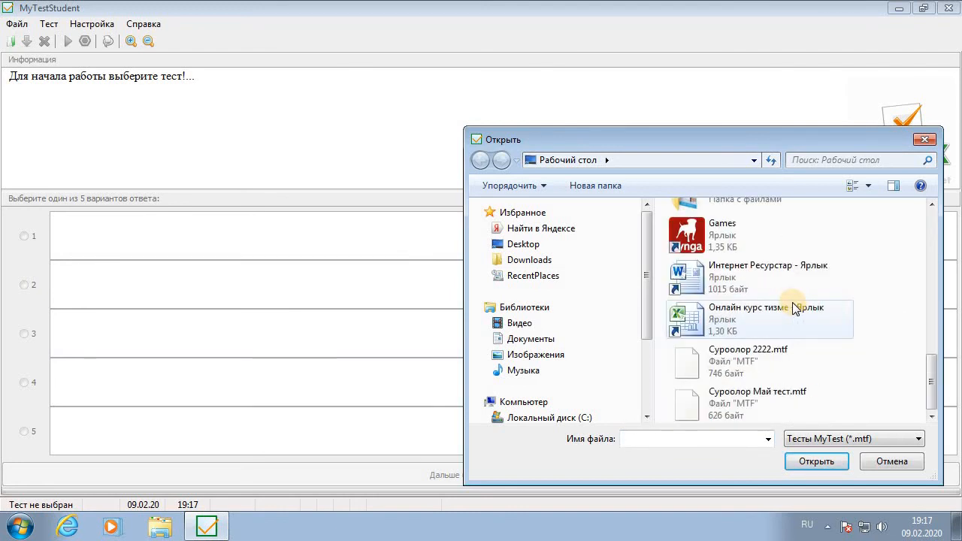
left_click(795, 350)
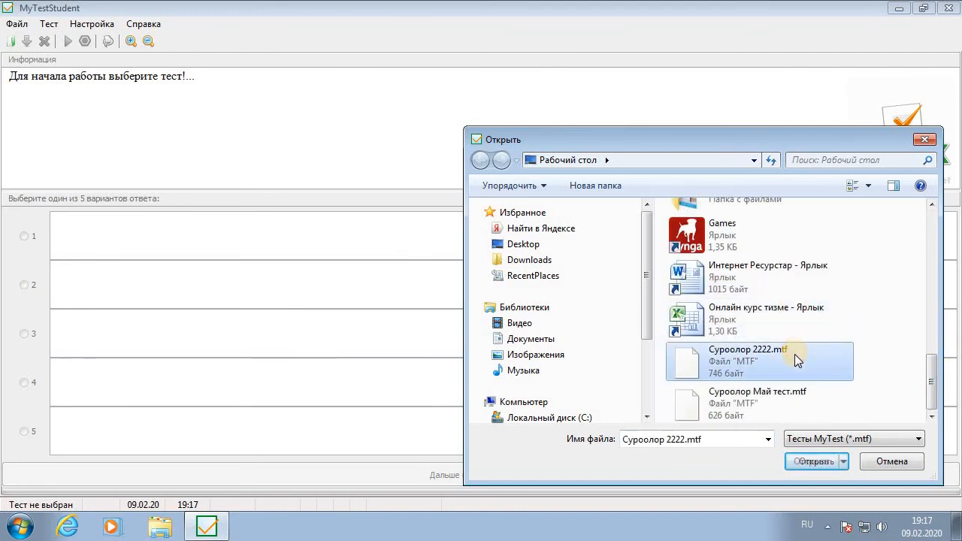
left_click(809, 460)
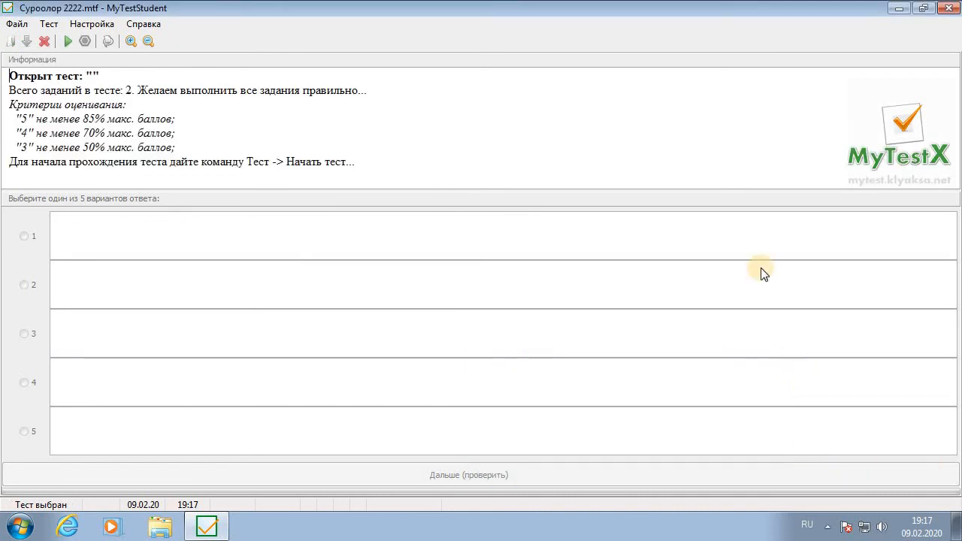
mouse_move(28, 119)
left_mouse_down()
mouse_move(169, 137)
mouse_move(168, 118)
mouse_move(189, 120)
mouse_move(36, 109)
mouse_move(13, 118)
left_mouse_up()
left_click(53, 118)
left_click_drag(179, 136, 232, 148)
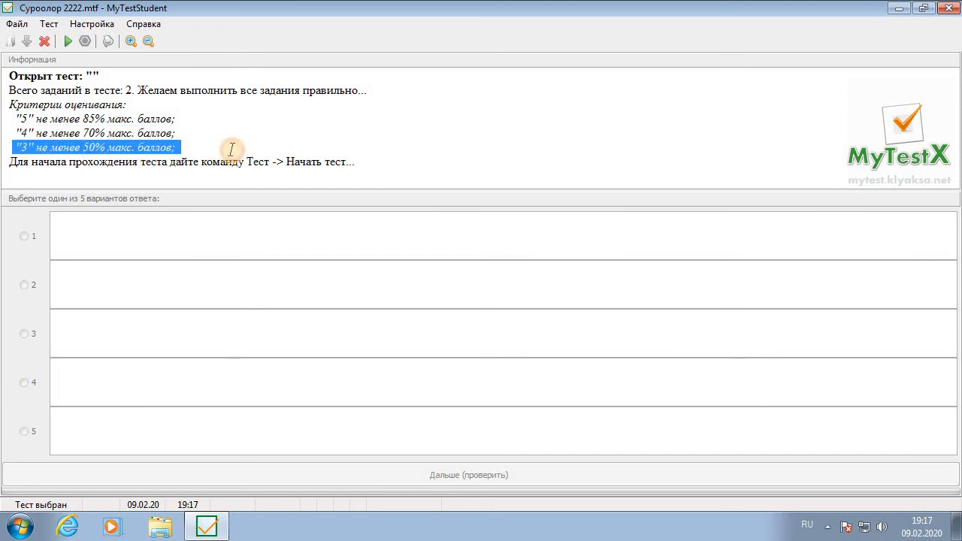
left_click(232, 148)
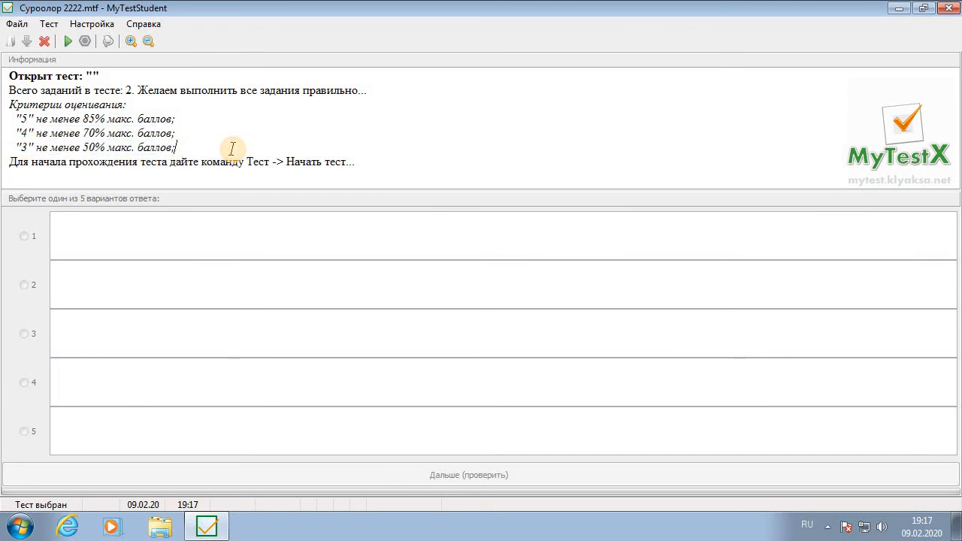
left_click(67, 41)
Enter the student's surname and name, set class 11, and confirm with OK
left_click(67, 42)
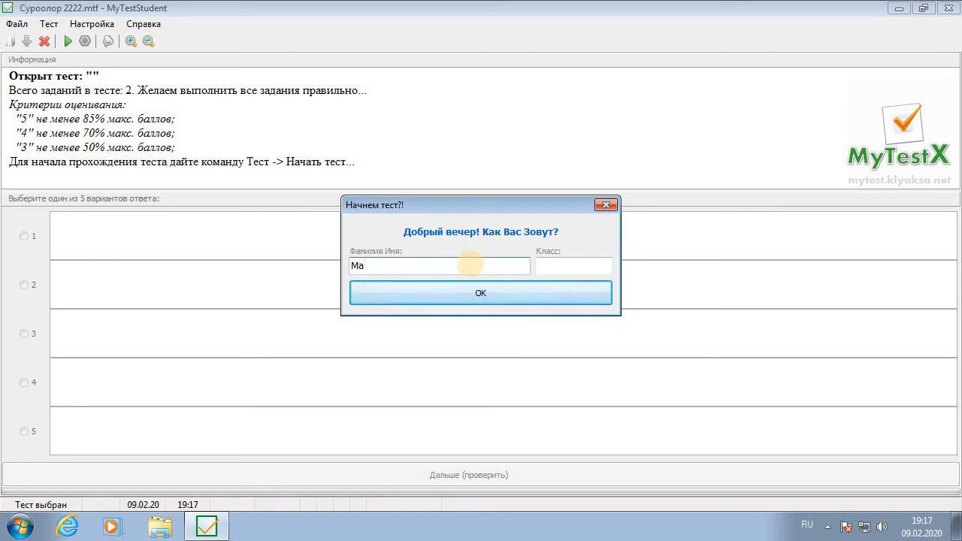
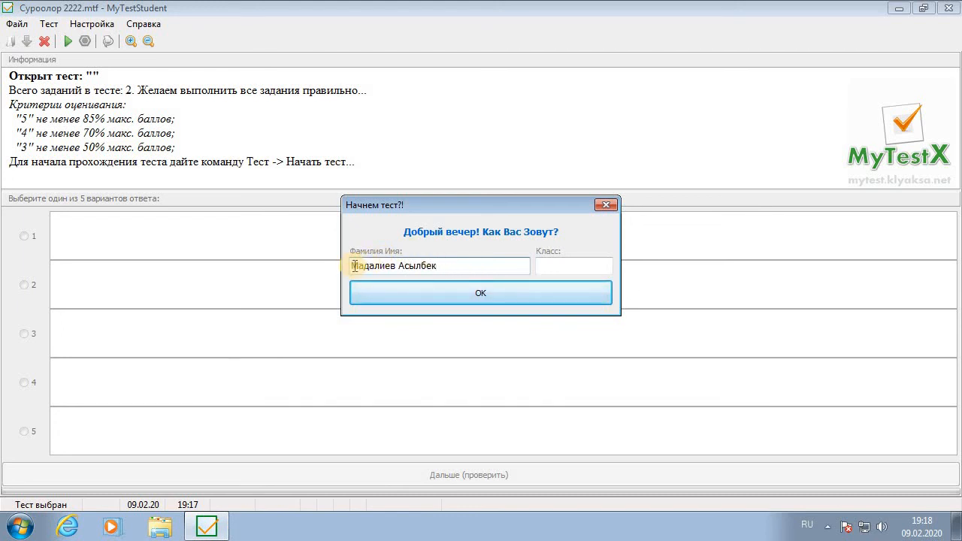
left_click_drag(351, 266, 404, 265)
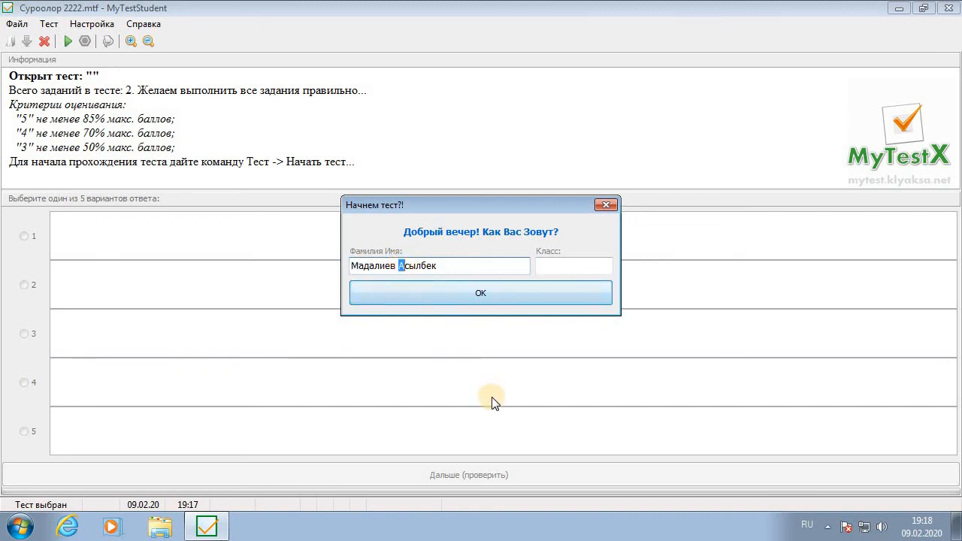
left_click(444, 266)
left_click(560, 266)
type("11")
left_click(451, 293)
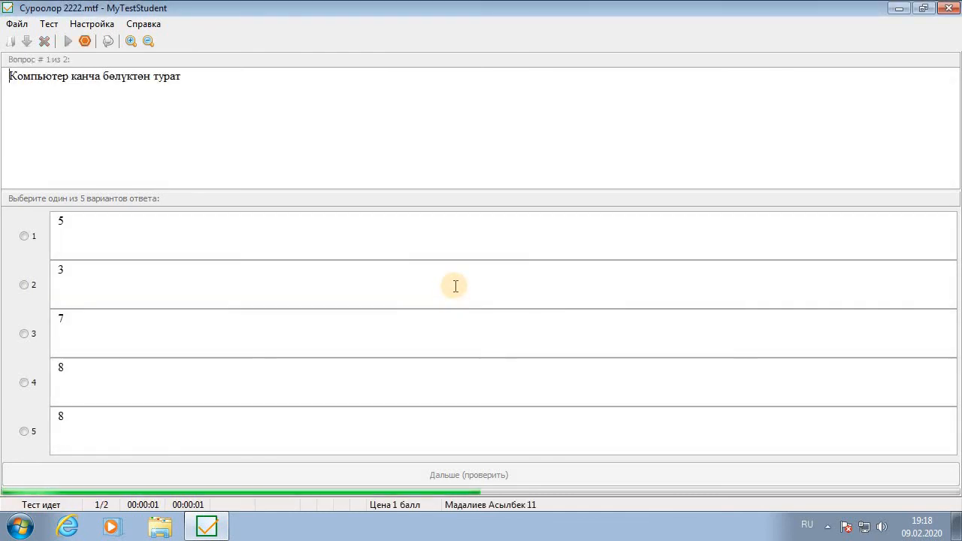
Answer 3 to question 1 and 10 to question 2, submitting each with Дальше (проверить)
left_click_drag(11, 76, 214, 80)
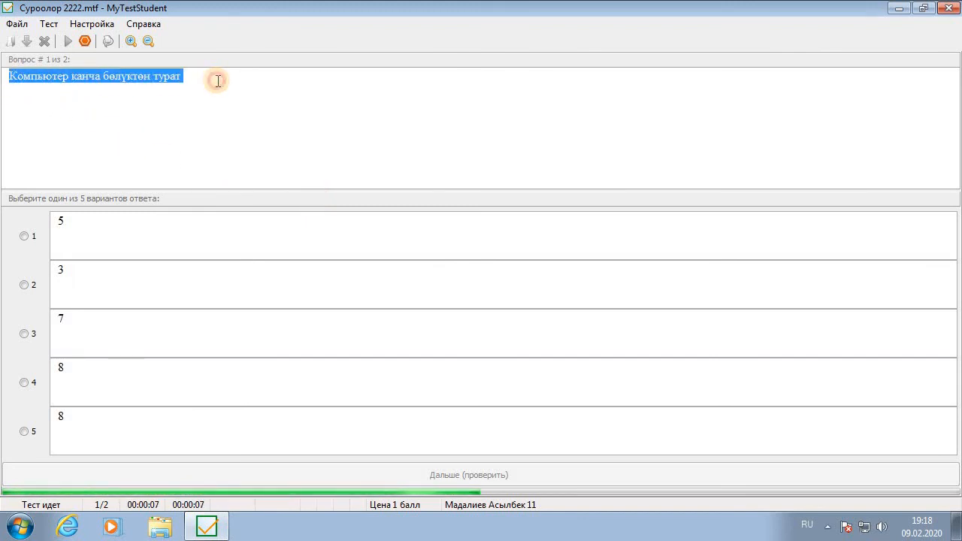
left_click(204, 123)
left_click(33, 287)
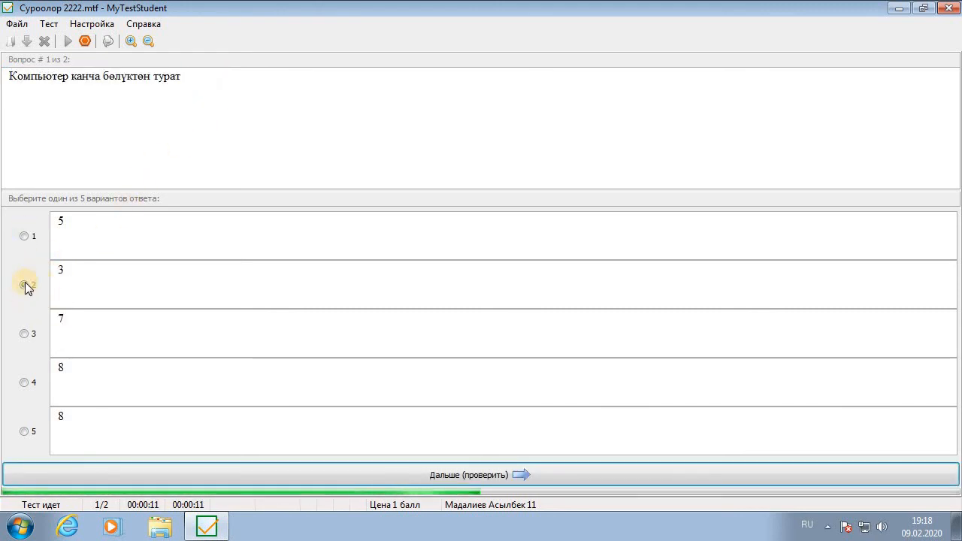
left_click(25, 287)
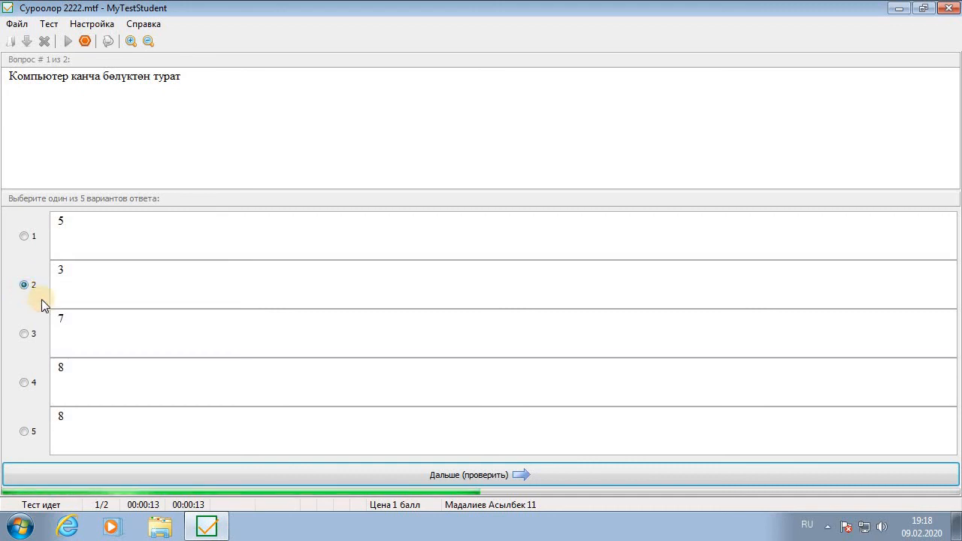
left_click(506, 478)
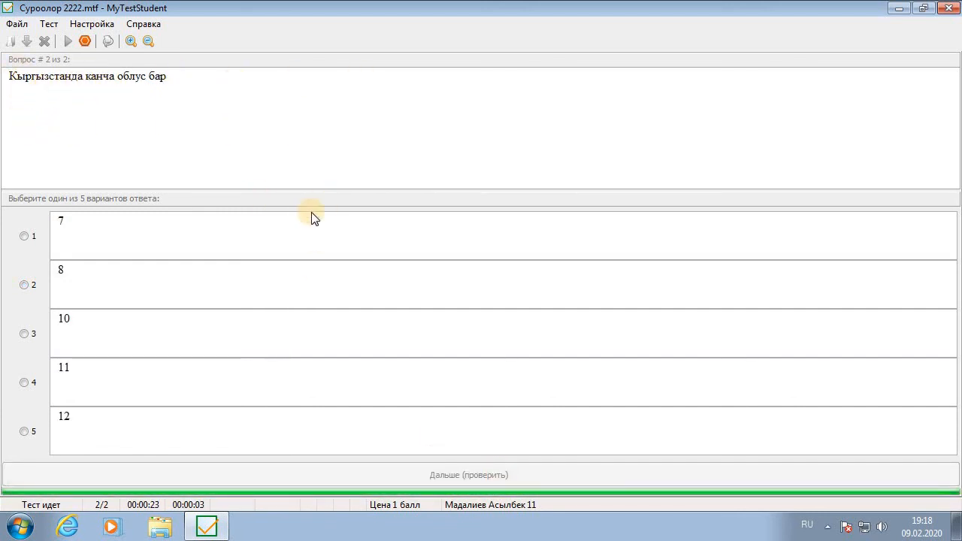
left_click(24, 333)
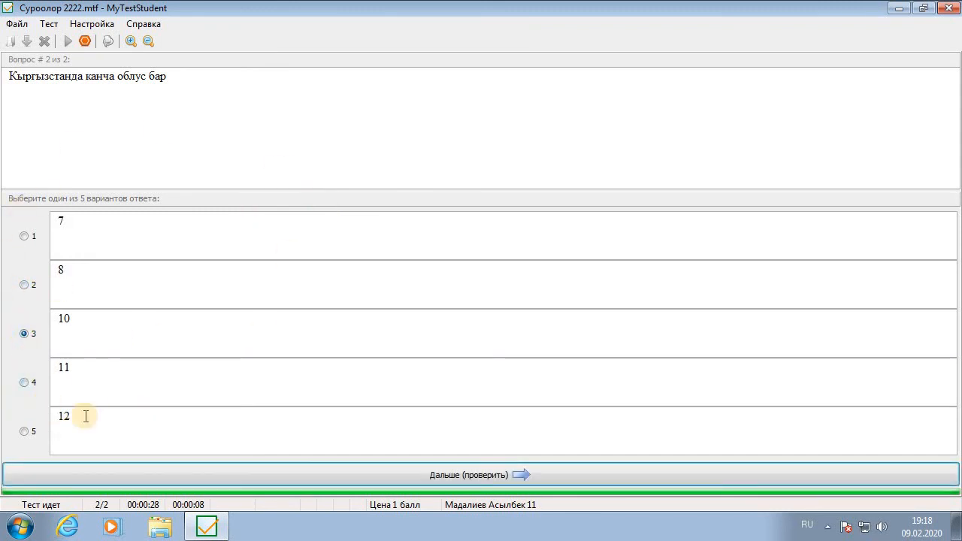
left_click(523, 473)
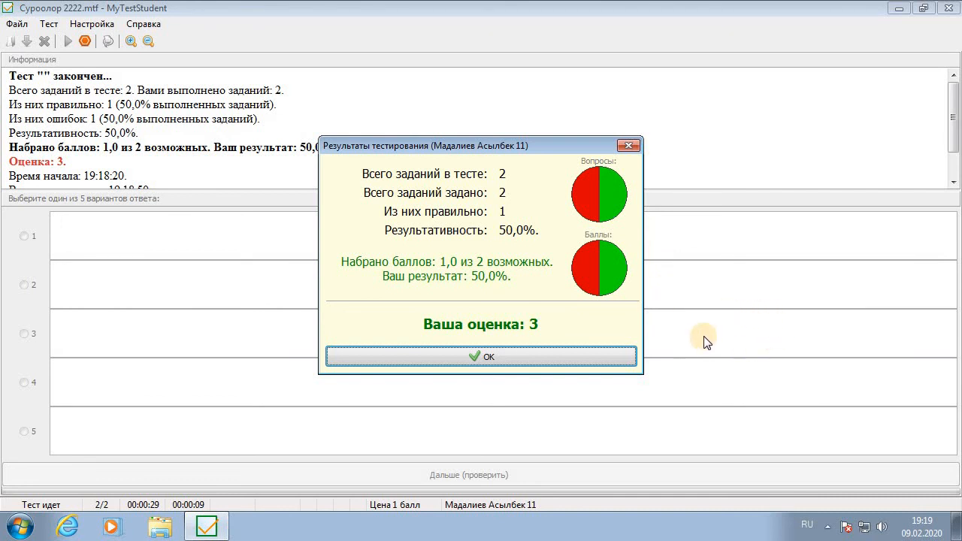
Dismiss the 50%, grade 3 results dialog and close MyTestStudent
left_click(557, 356)
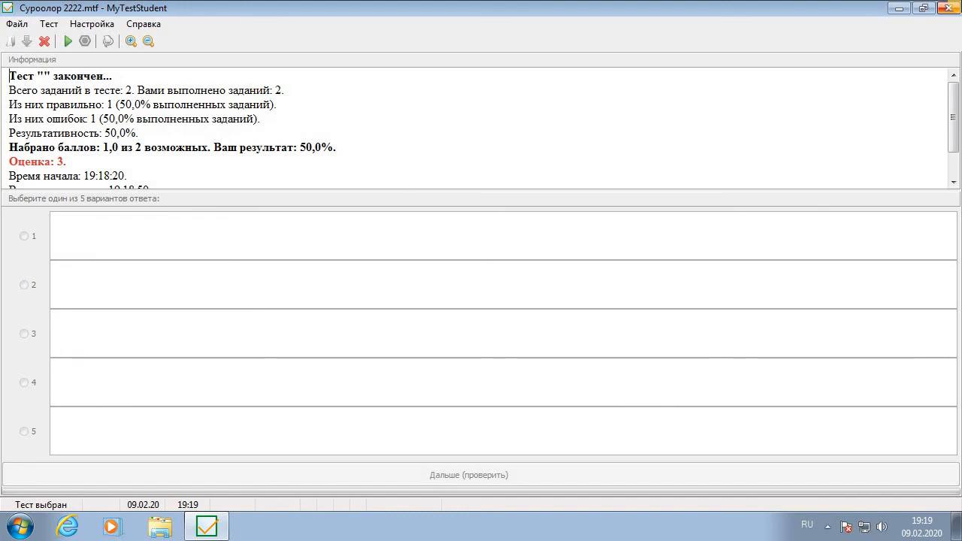
left_click(953, 7)
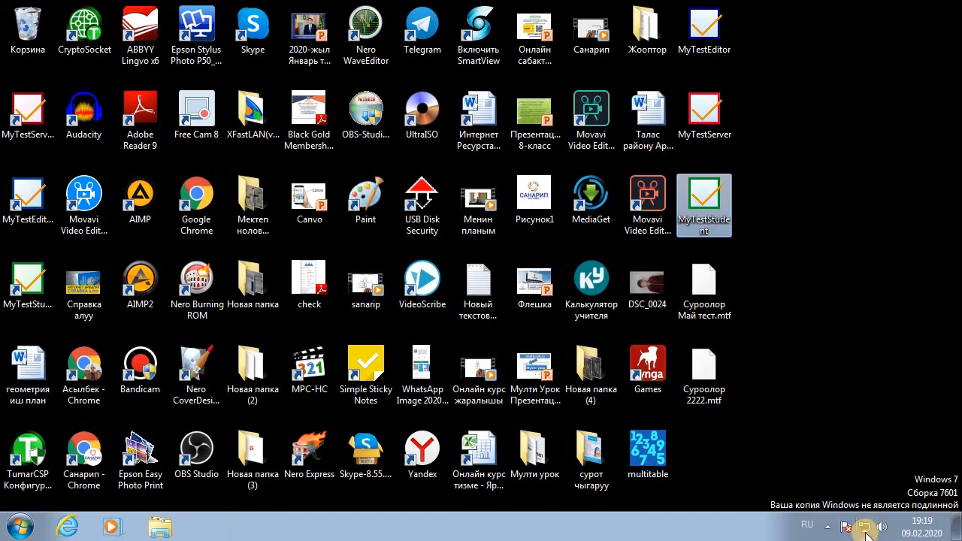
Expand the notification area's hidden icons, collapse them, then expand them again
left_click(827, 529)
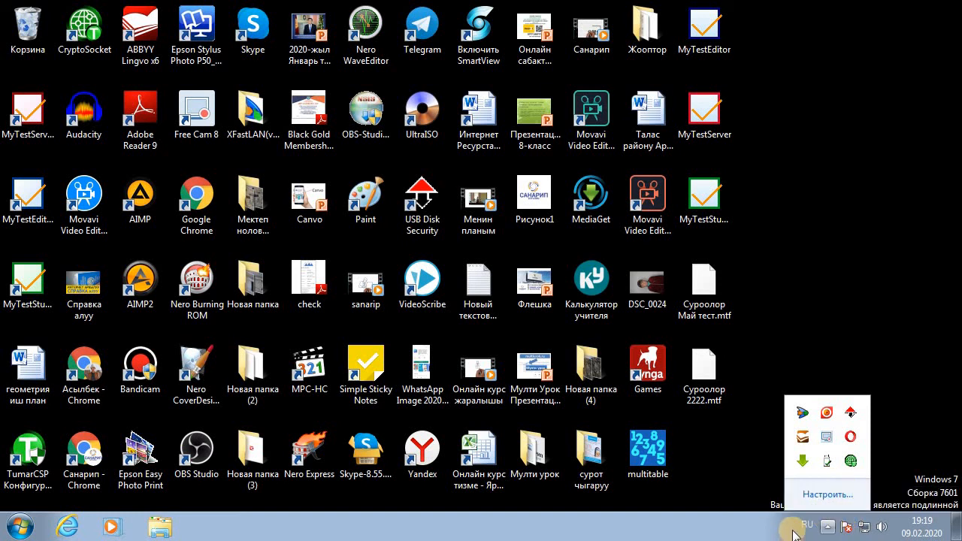
left_click(795, 533)
left_click(828, 529)
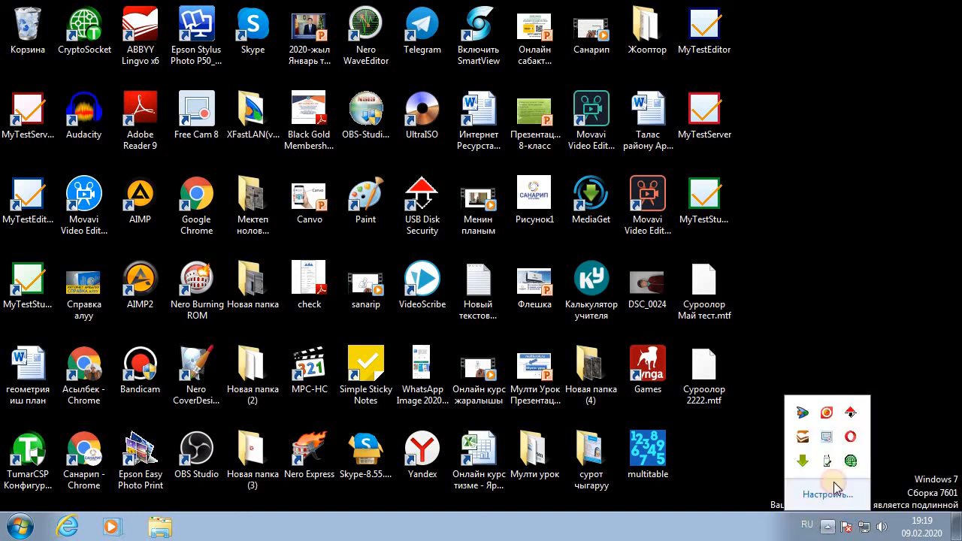